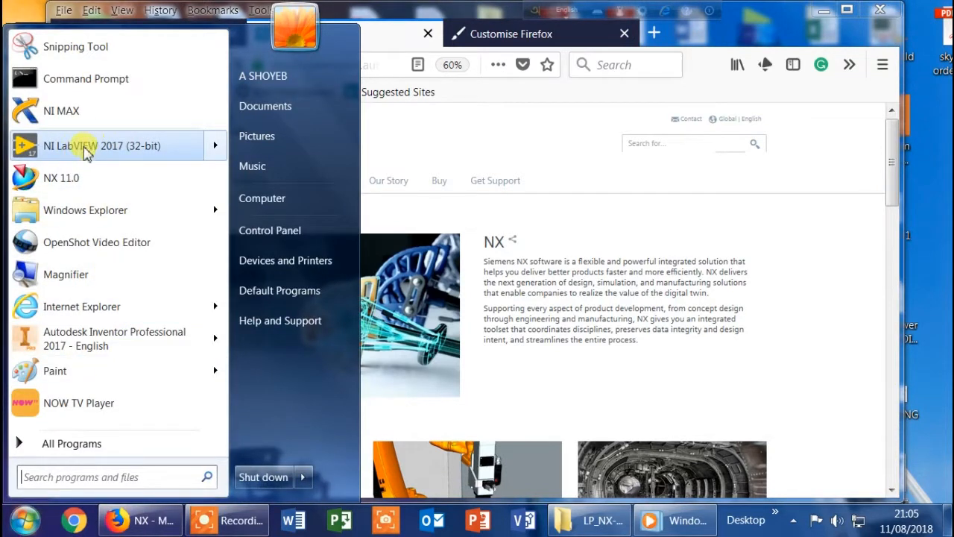
Launch NX 11.0
left_click(66, 177)
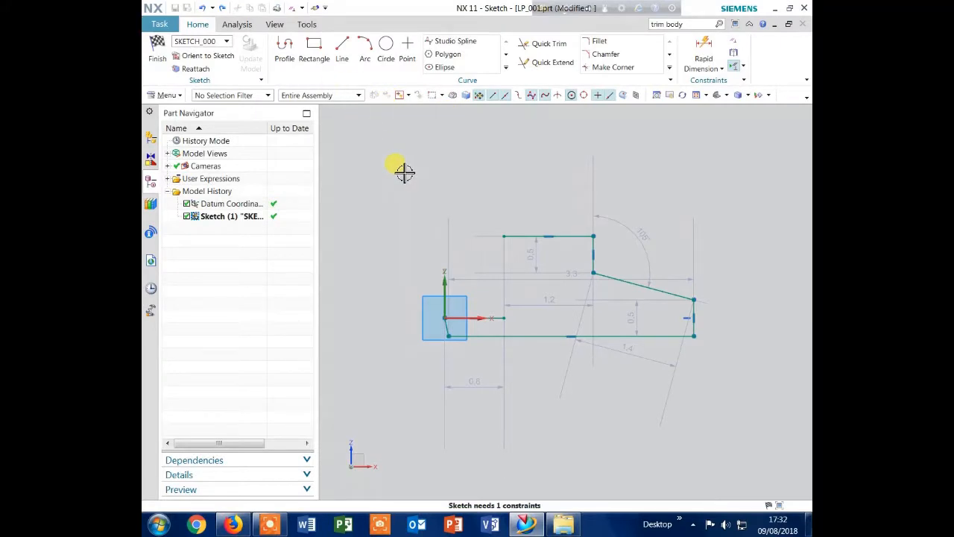
Apply a Perpendicular constraint between the short slanted line at the sketch origin and the vertical Z axis
key("c")
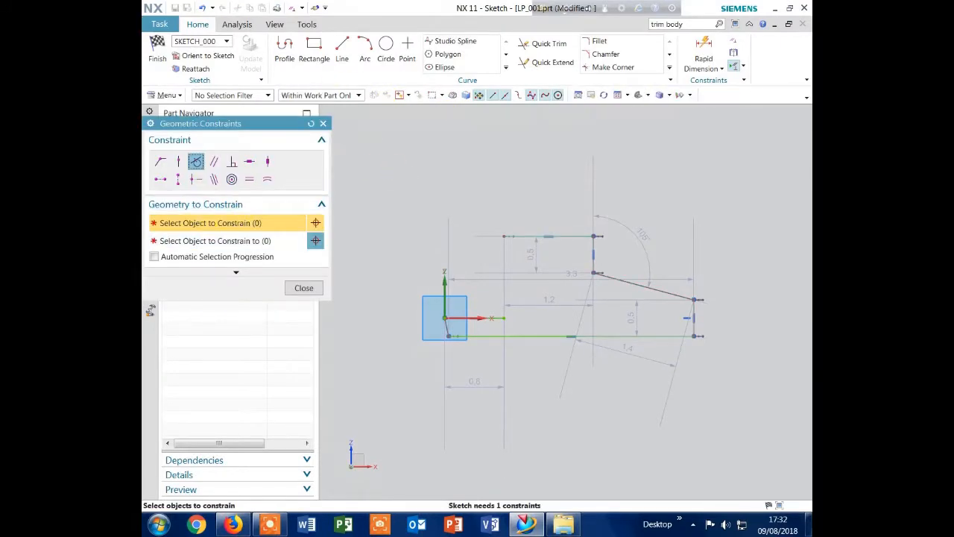
left_click(231, 161)
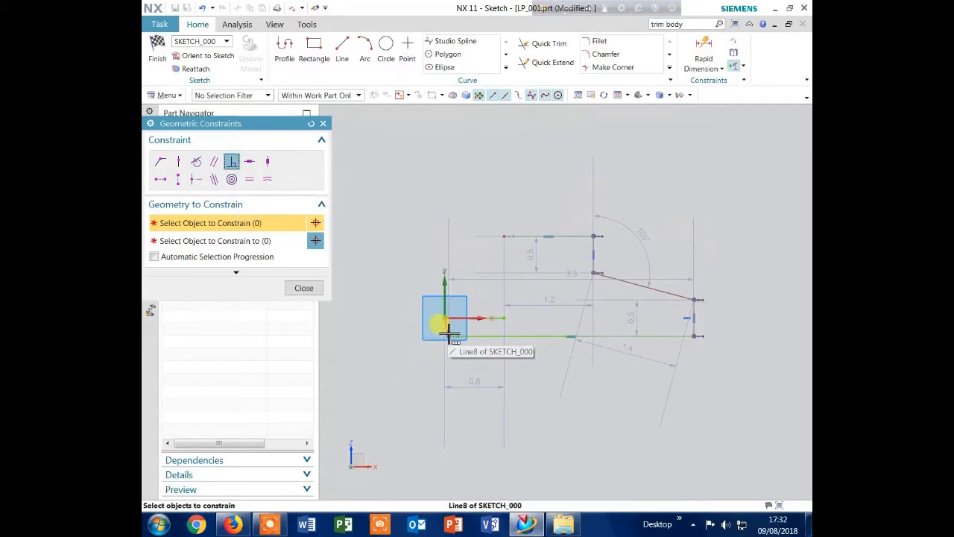
left_click(449, 331)
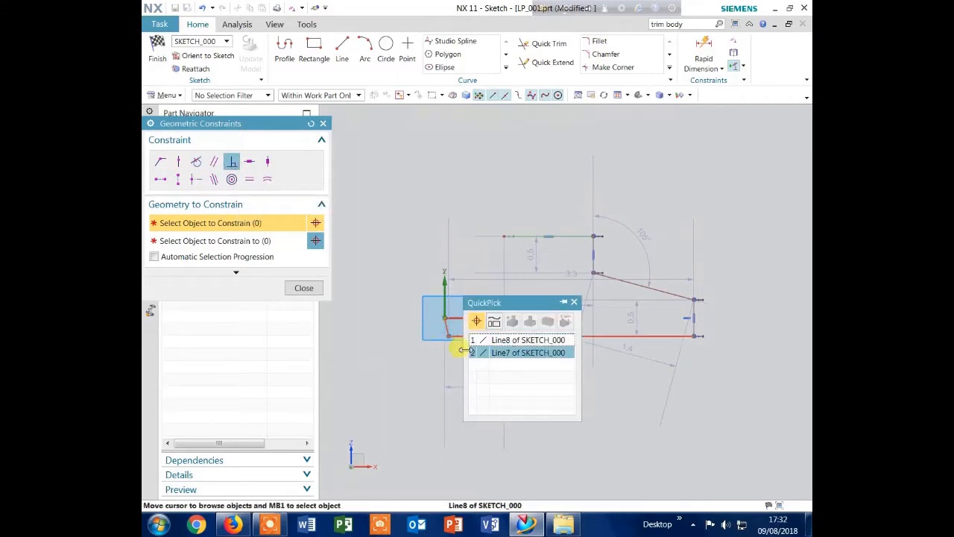
left_click(489, 339)
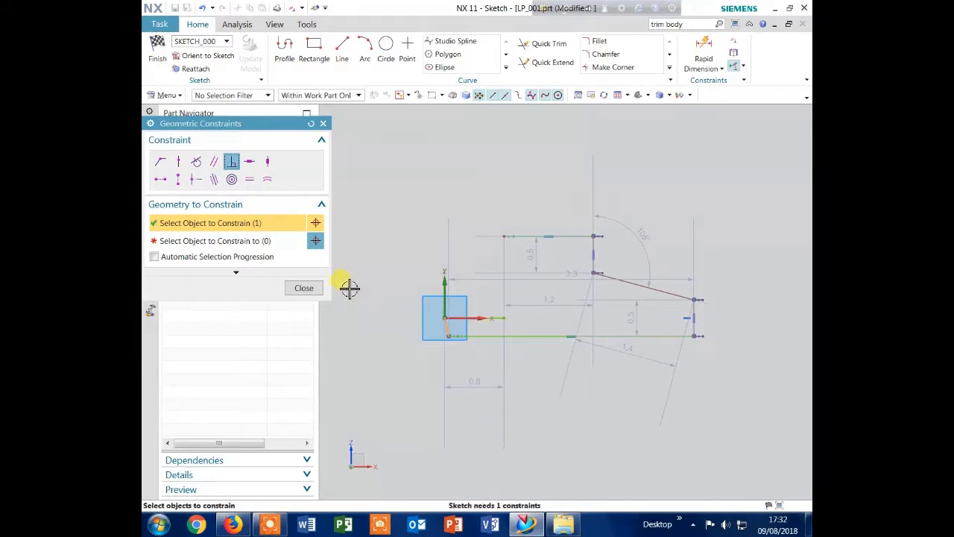
left_click(237, 244)
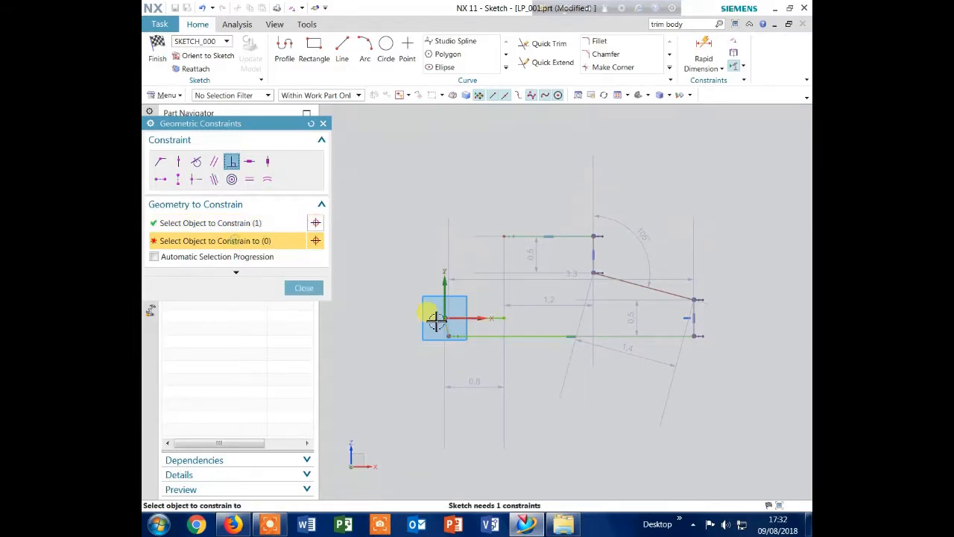
left_click(436, 279)
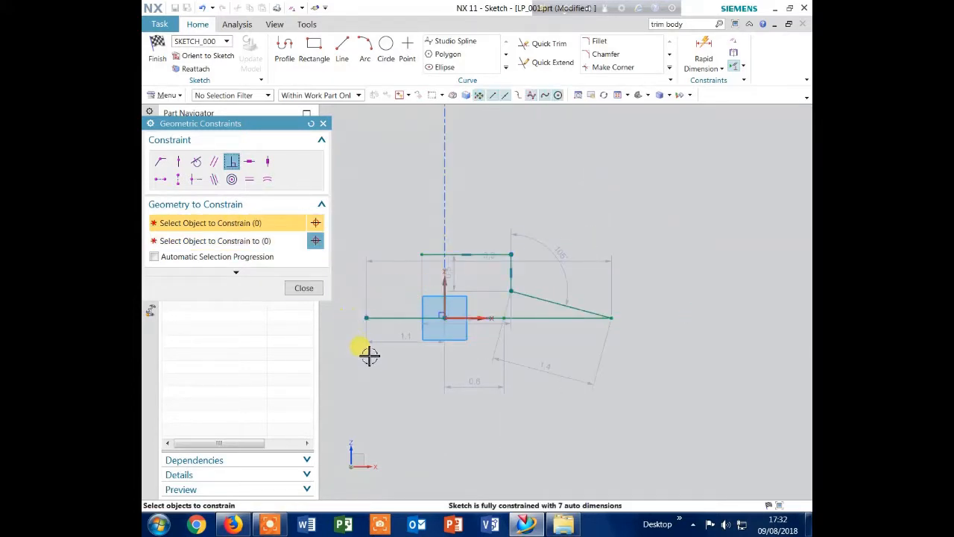
left_click(304, 287)
Move the base line's left end to the origin and the upper horizontal line's free end close to the vertical axis
left_click_drag(400, 318, 445, 319)
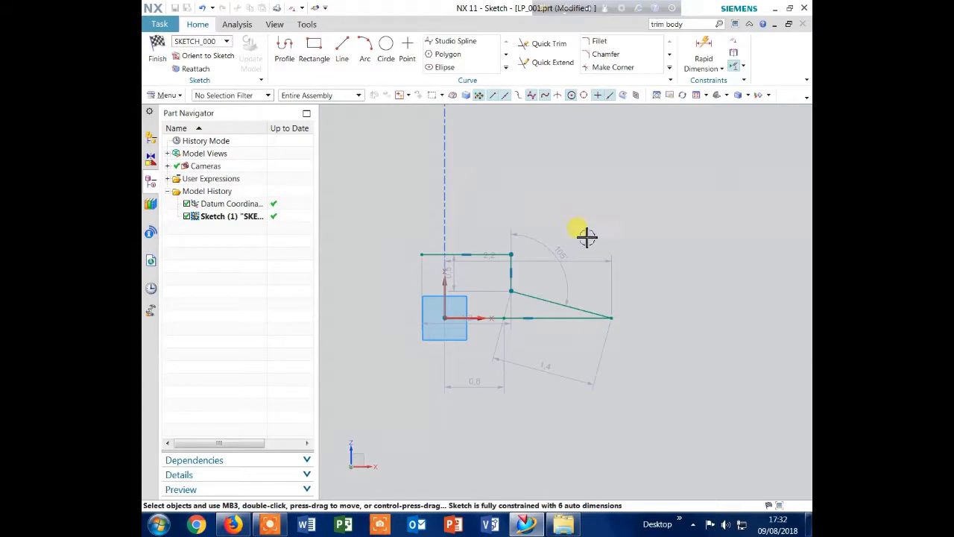
mouse_move(422, 255)
left_mouse_down()
mouse_move(445, 255)
mouse_move(448, 311)
mouse_move(446, 255)
left_mouse_up()
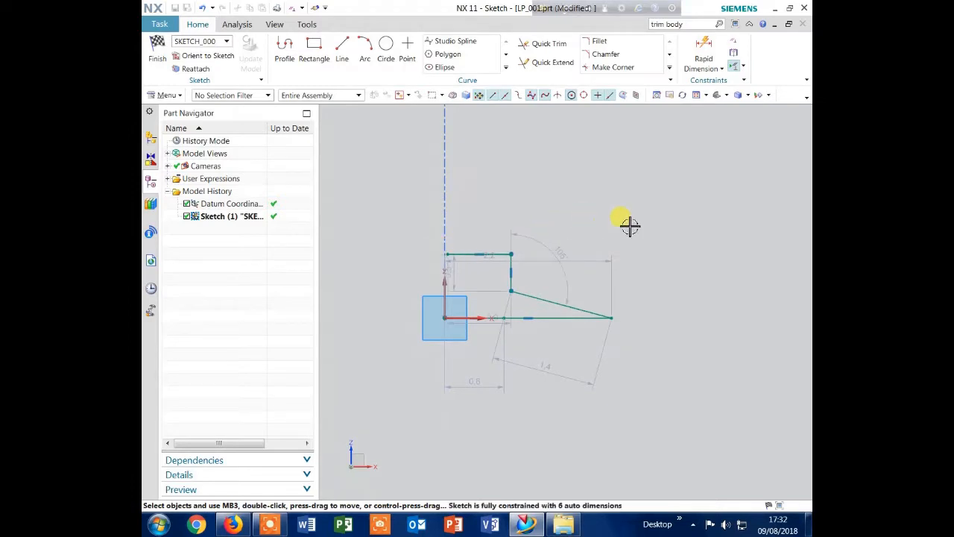
Apply a Point on Curve constraint to the upper horizontal line's left endpoint, using the geometry at the origin as reference
key("c")
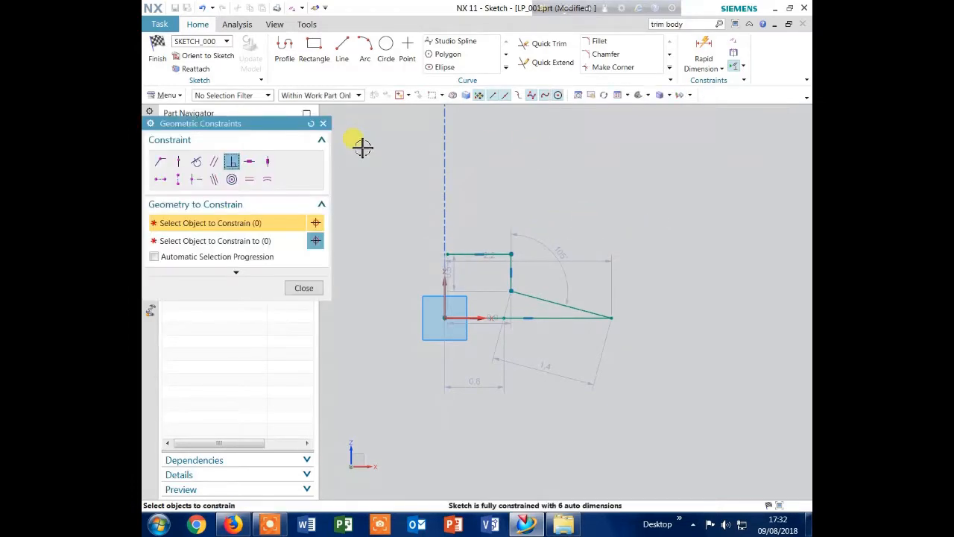
left_click(177, 161)
left_click(447, 255)
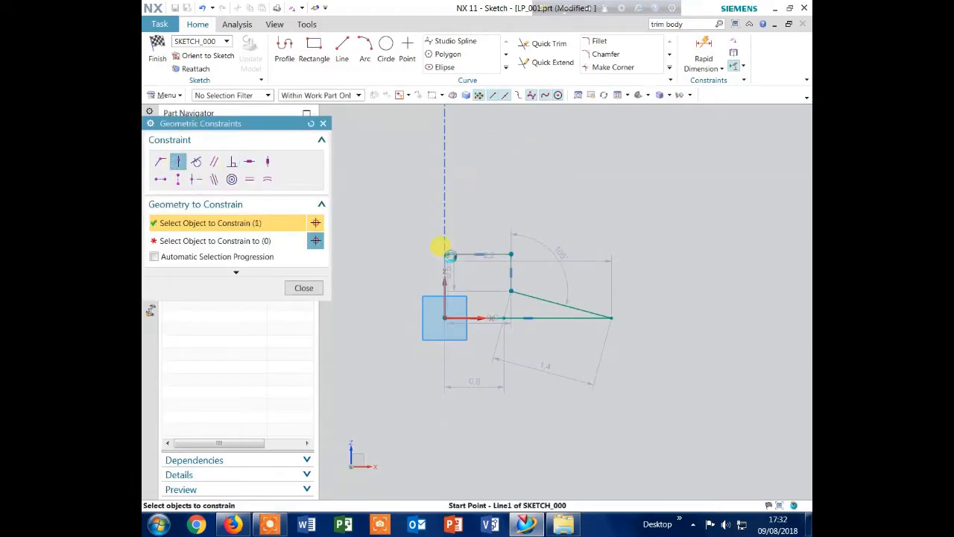
left_click(443, 317)
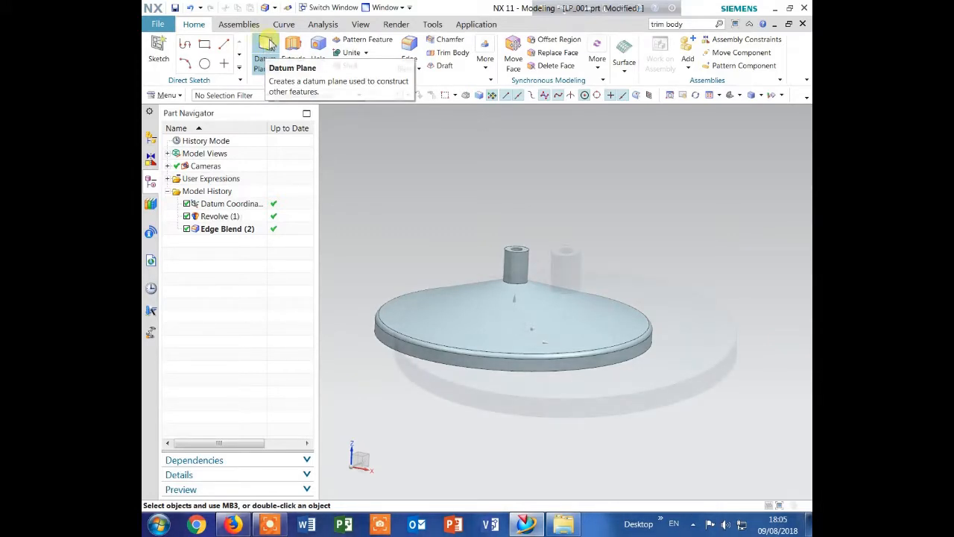
Create a datum plane tangent to the boss's cylindrical face, at 90 degrees to the YZ plane
left_click(269, 45)
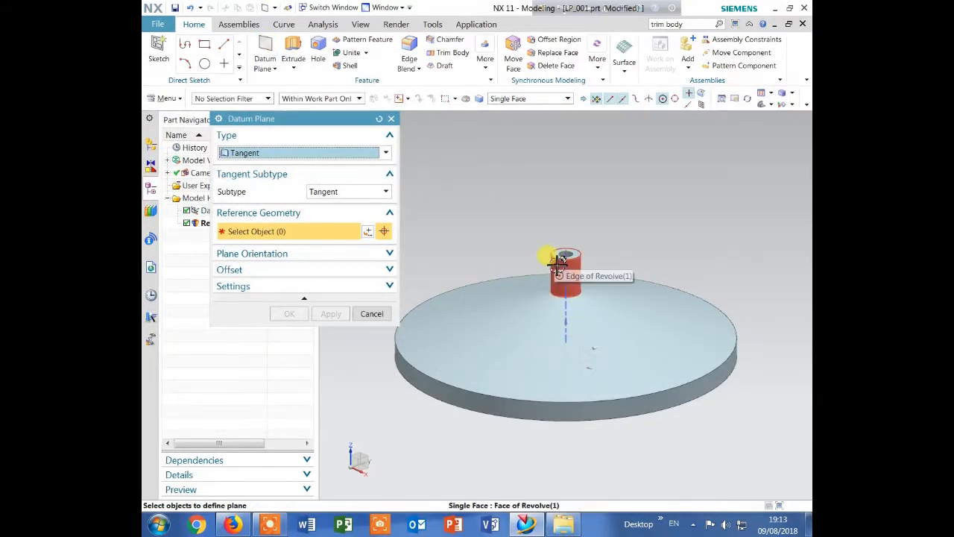
left_click(564, 260)
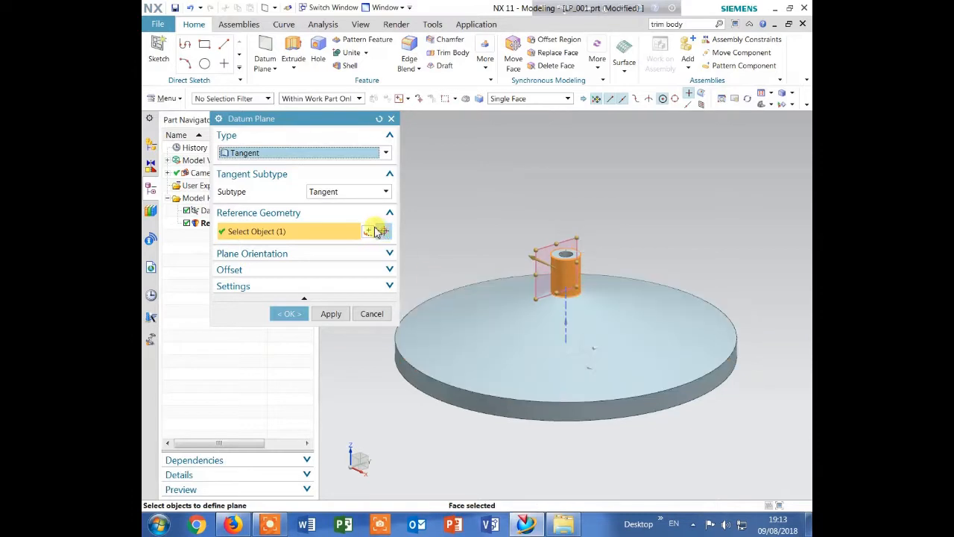
left_click(580, 333)
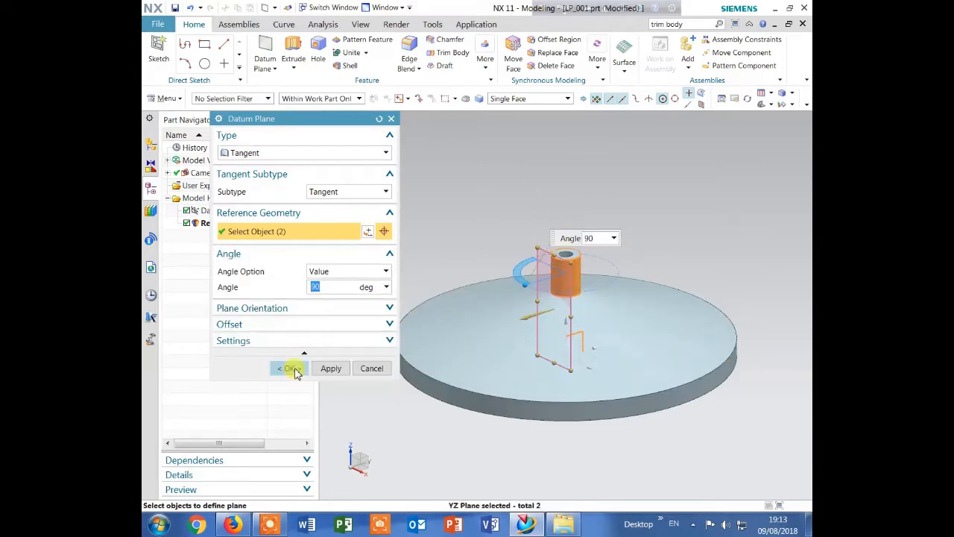
left_click(290, 369)
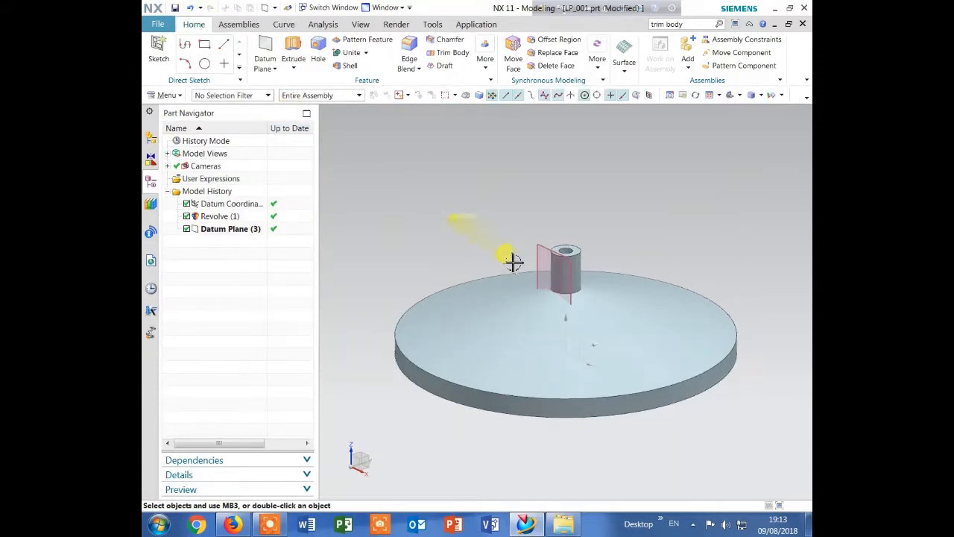
double_click(542, 252)
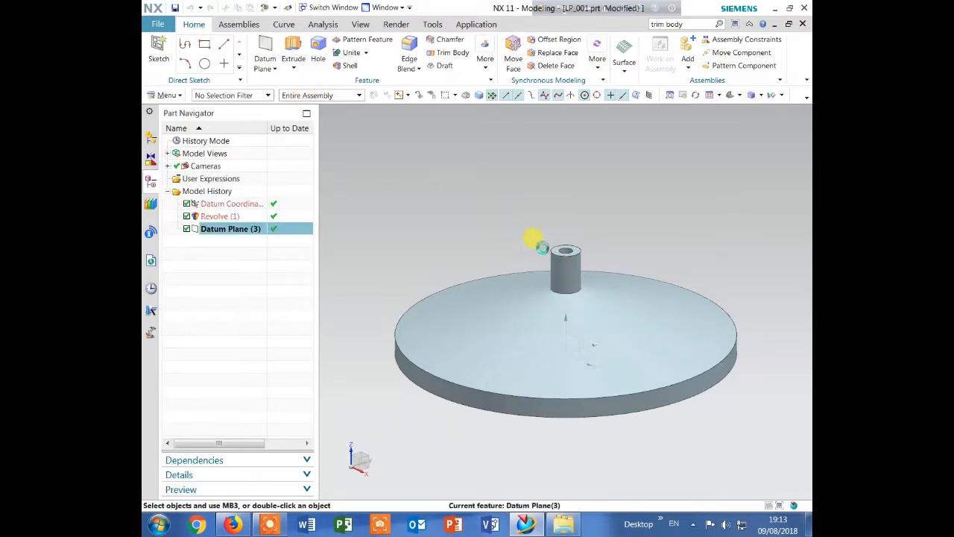
left_click(390, 119)
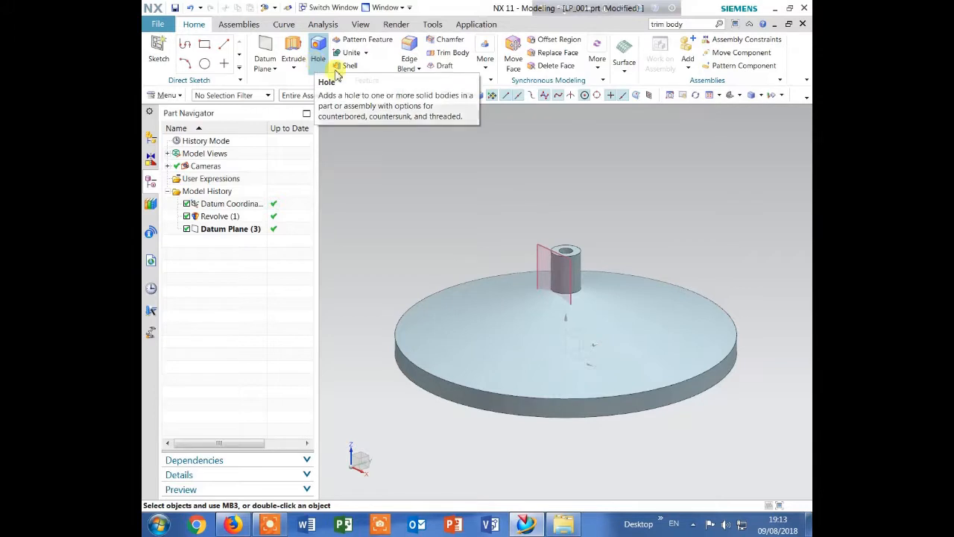
Start a threaded hole on the tangent datum plane and place its sketch point on the boss, about 14.3 mm below the boss's top
left_click(318, 49)
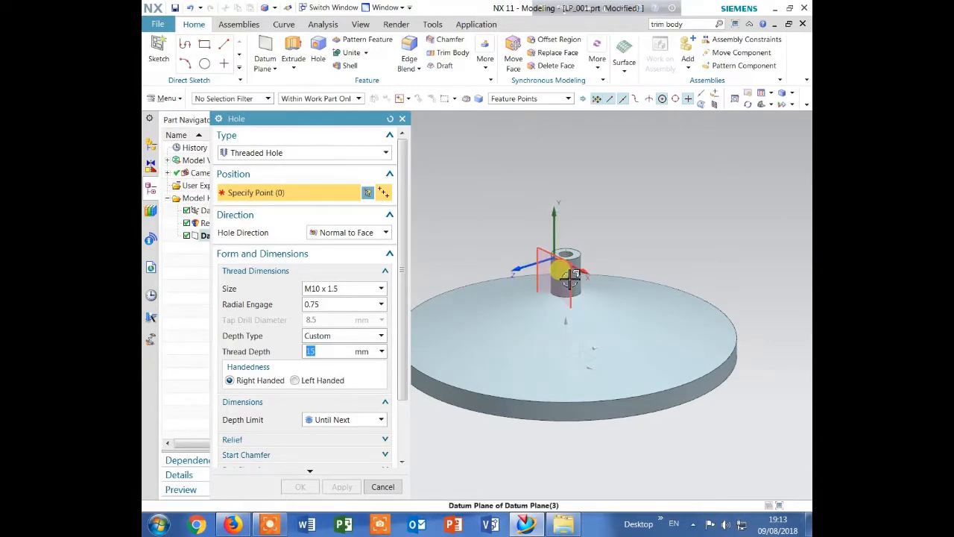
scroll(563, 280, "up", 5)
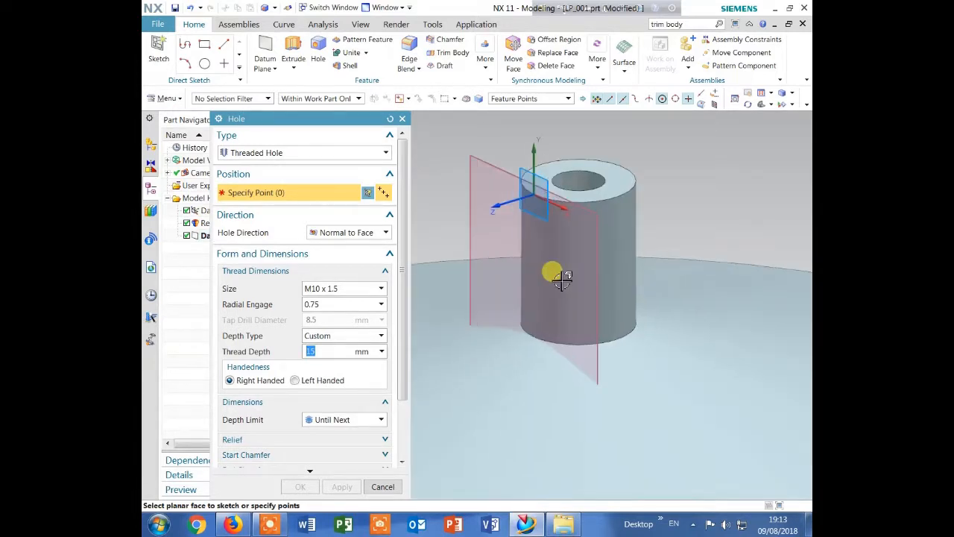
left_click(607, 292)
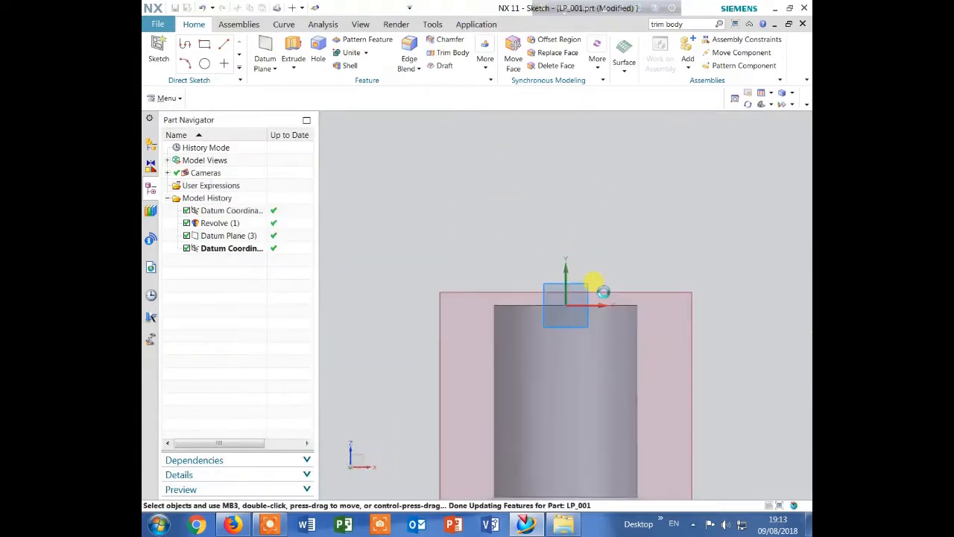
scroll(525, 190, "down", 4)
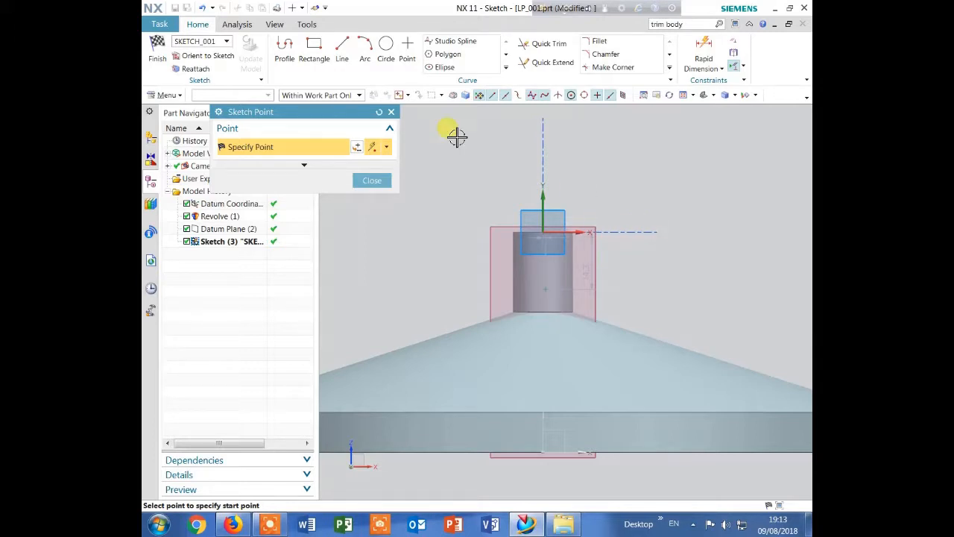
left_click(372, 180)
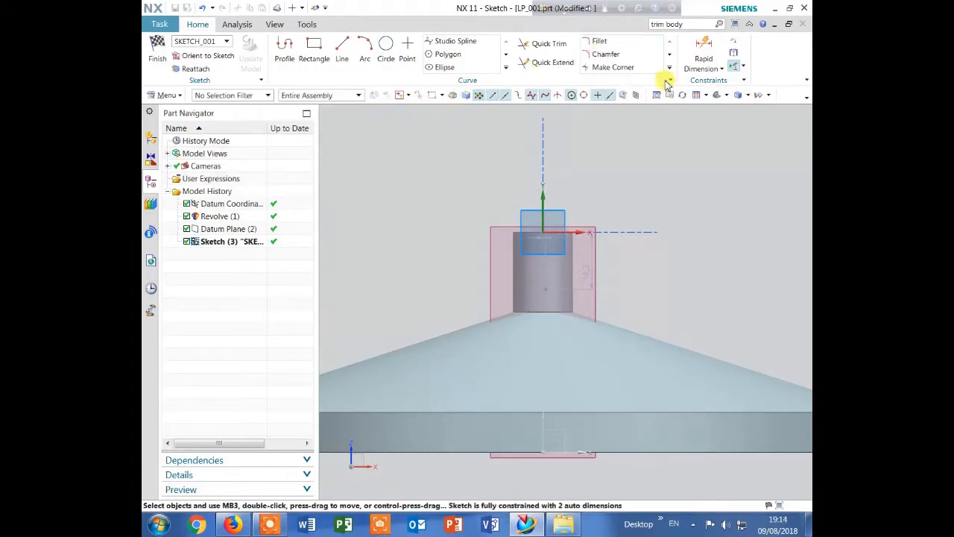
Add a vertical dimension of 3 mm between the hole's sketch point and the boss's base edge
left_click(703, 53)
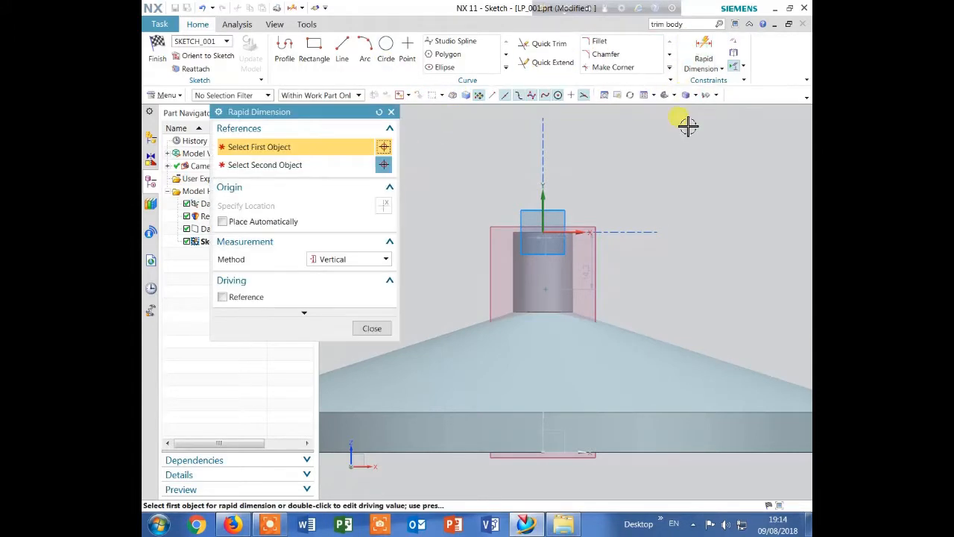
left_click(560, 288)
left_click(568, 312)
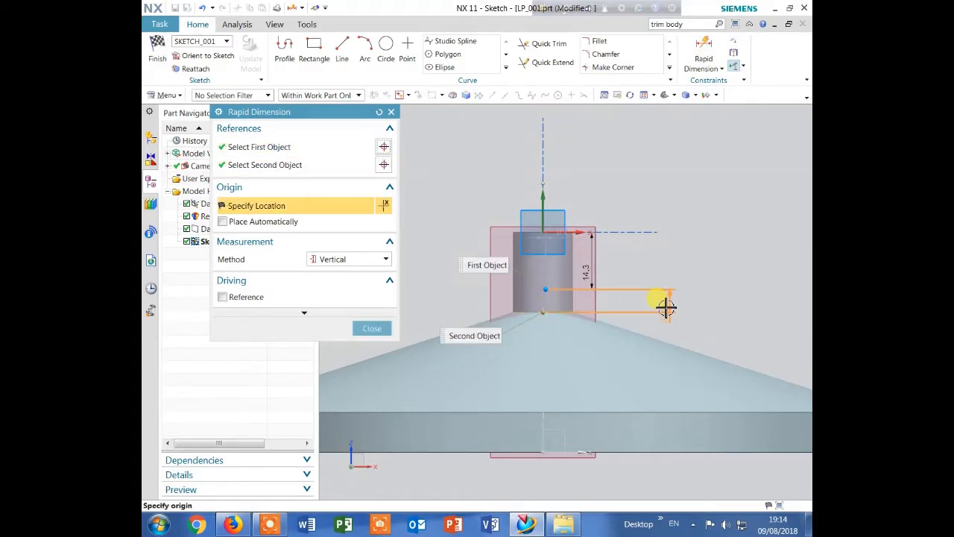
left_click(667, 305)
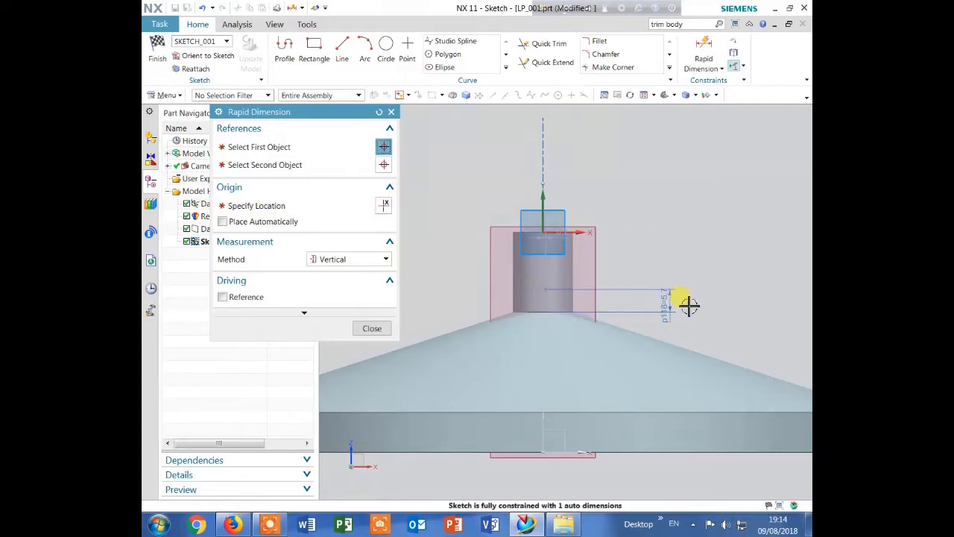
type("3")
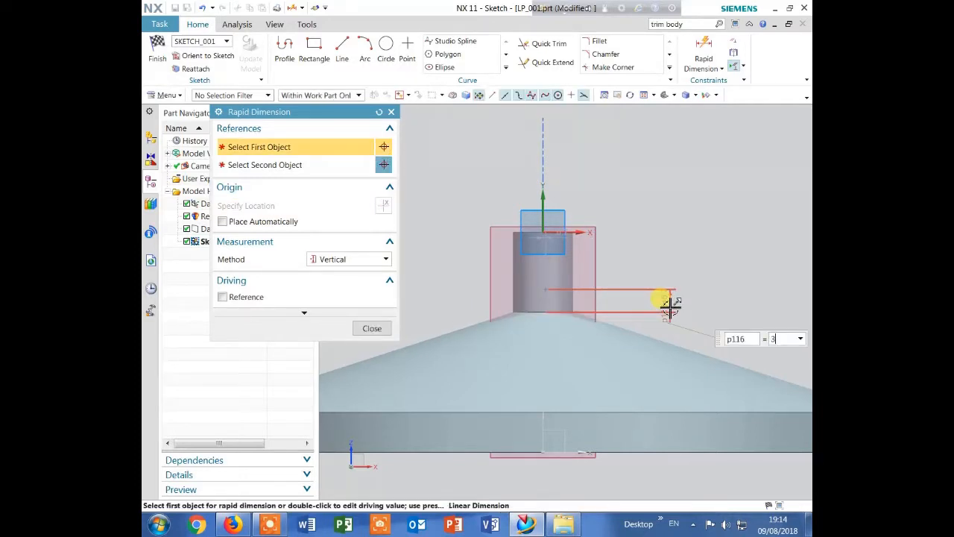
key("Return")
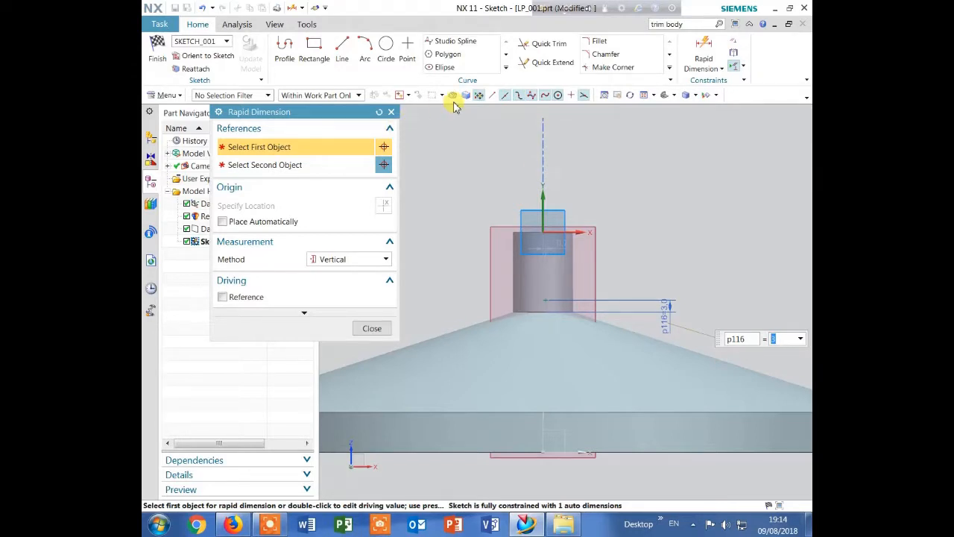
left_click(391, 113)
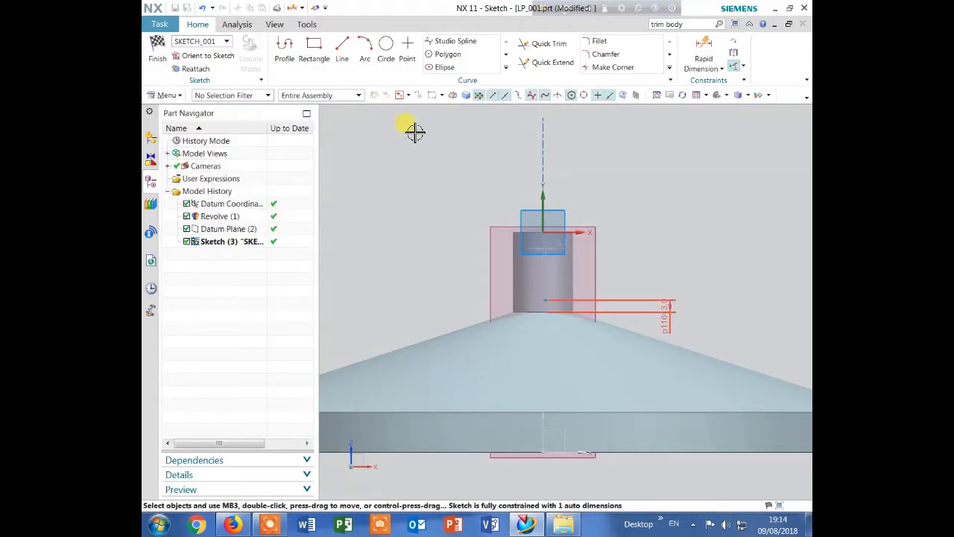
Try to make the hole's sketch point coincident with the centre point on the disc's bottom edge, and undo that constraint
key("c")
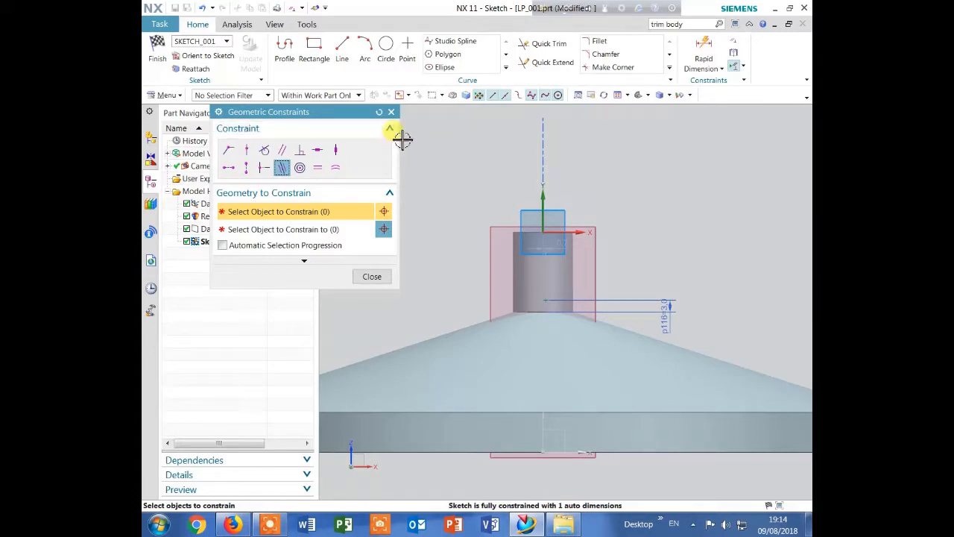
left_click(228, 151)
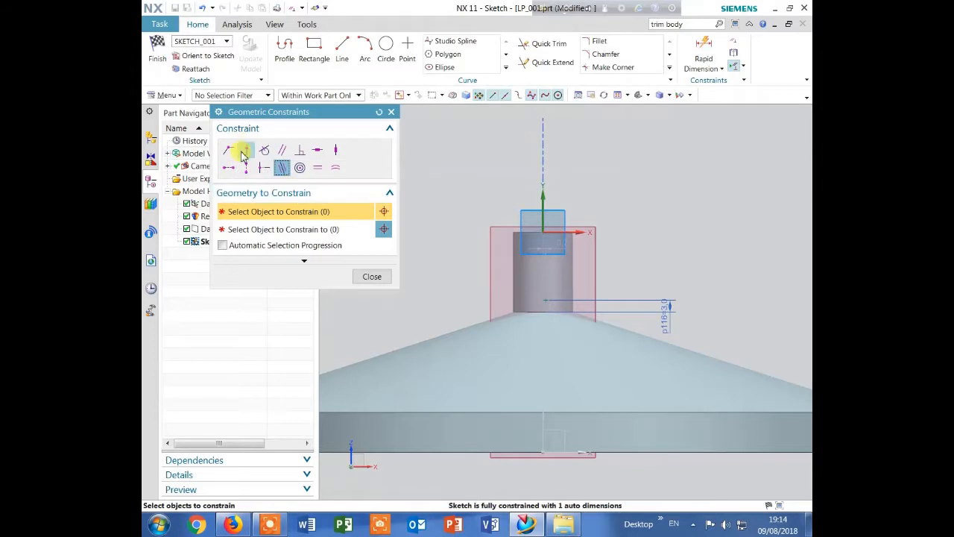
left_click(543, 298)
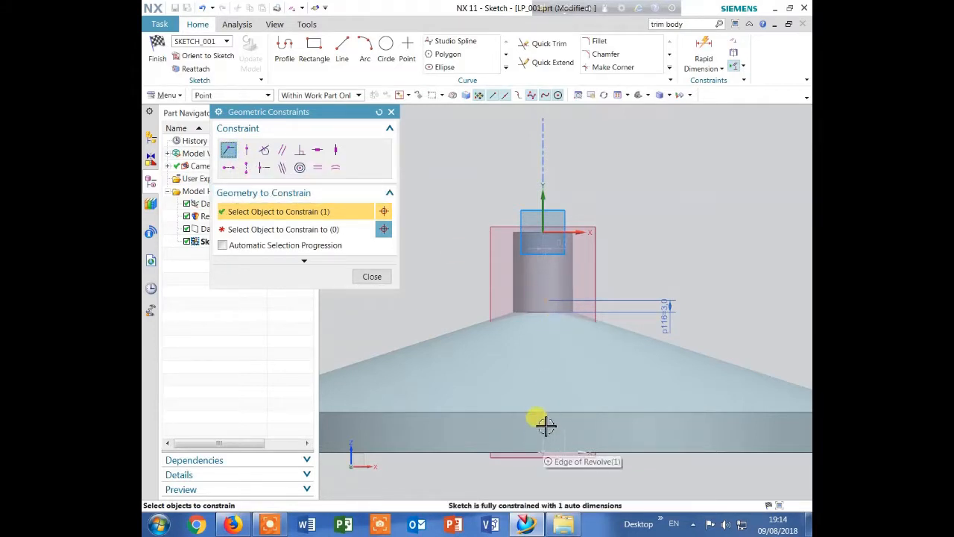
left_click(542, 452)
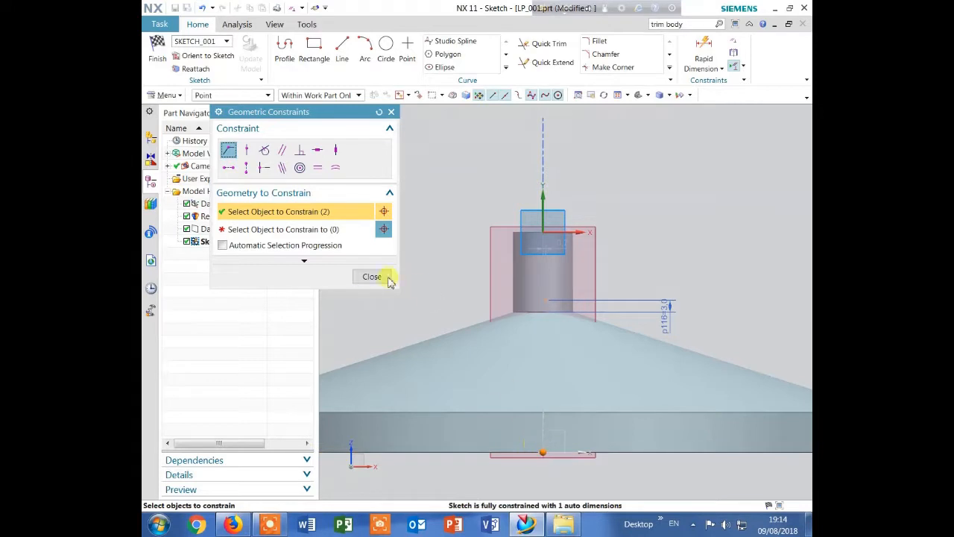
left_click(544, 451, "shift")
left_click(312, 228)
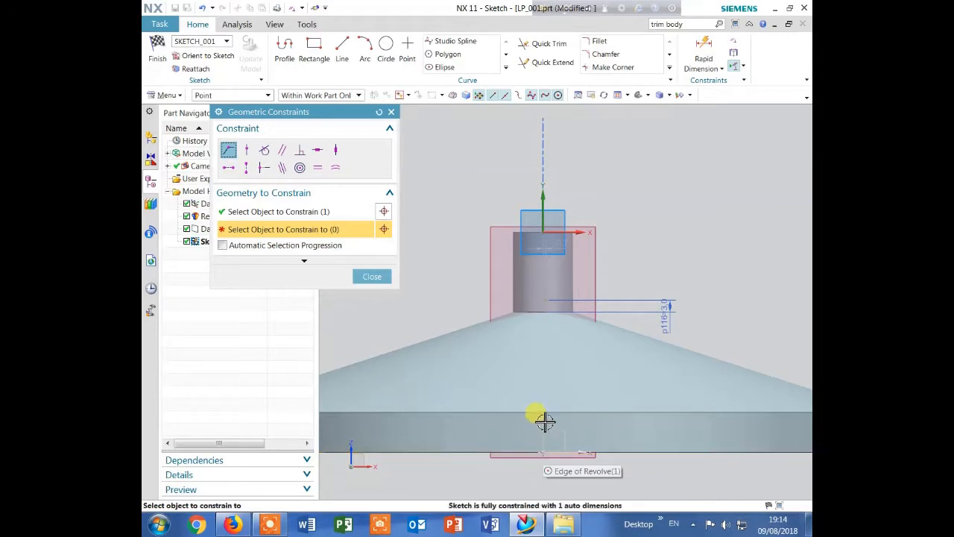
left_click(543, 452)
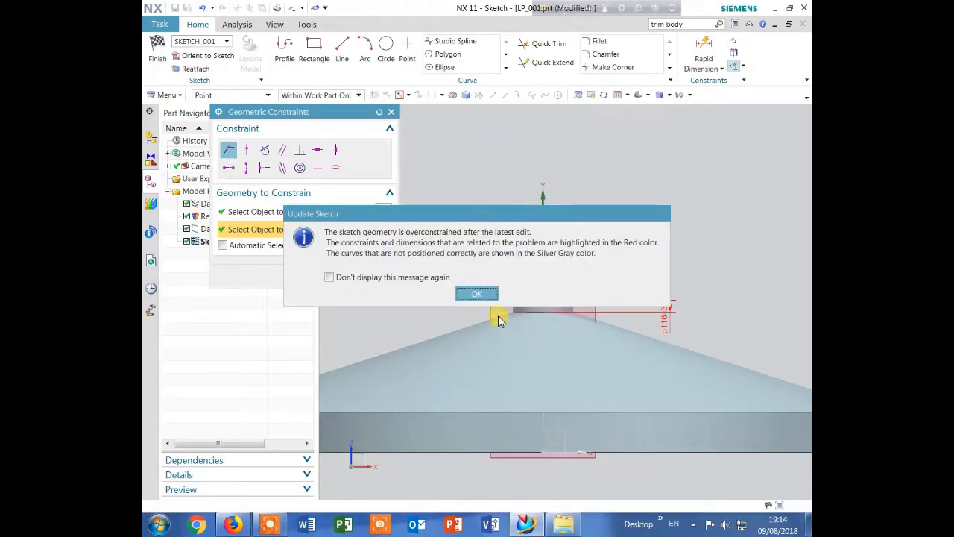
left_click(477, 294)
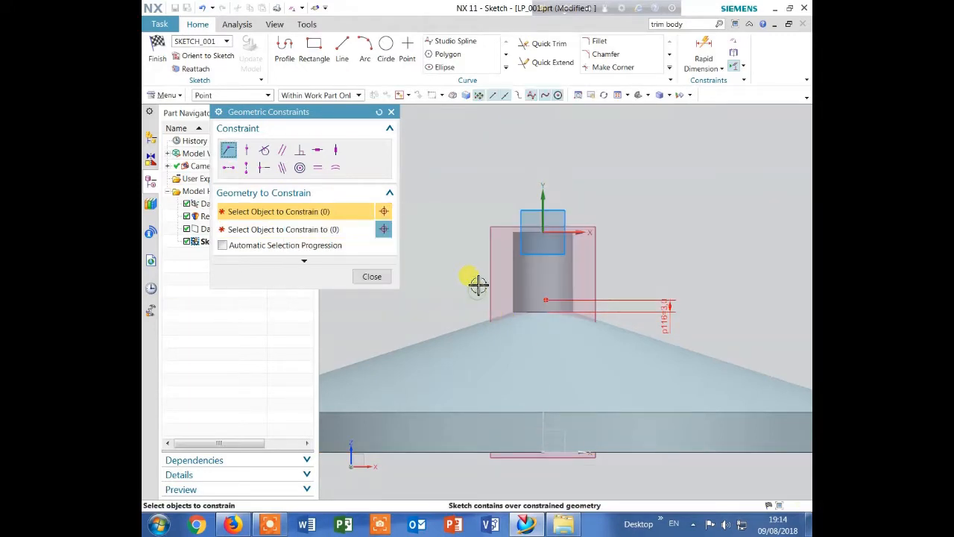
left_click(391, 113)
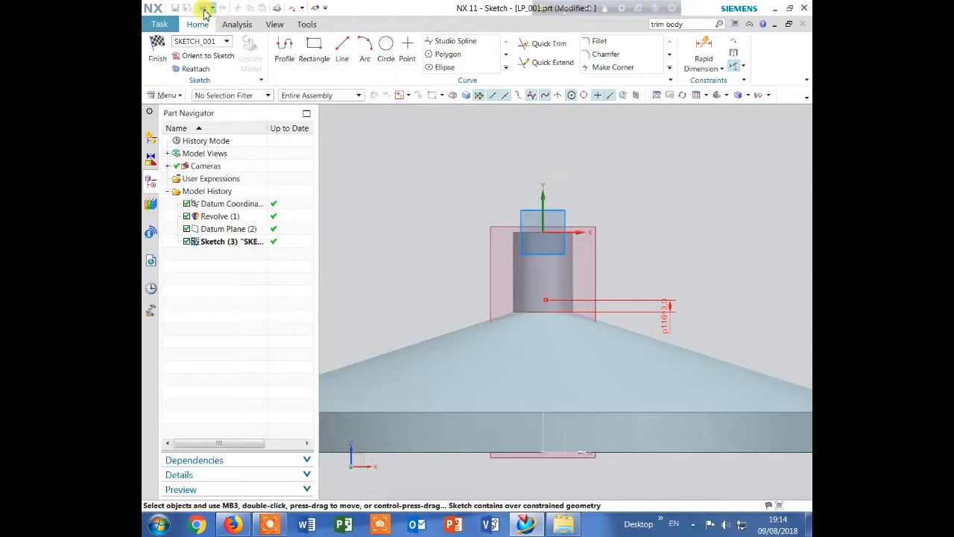
key("ctrl+z")
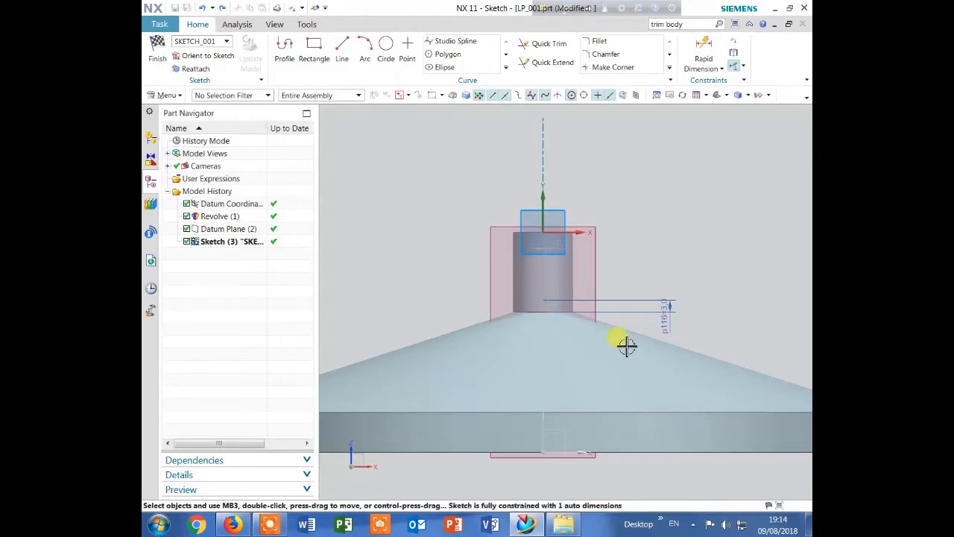
Apply a Vertical Alignment constraint between the hole's sketch point and the centre of the boss's base edge, and finish the sketch
scroll(548, 249, "up", 5)
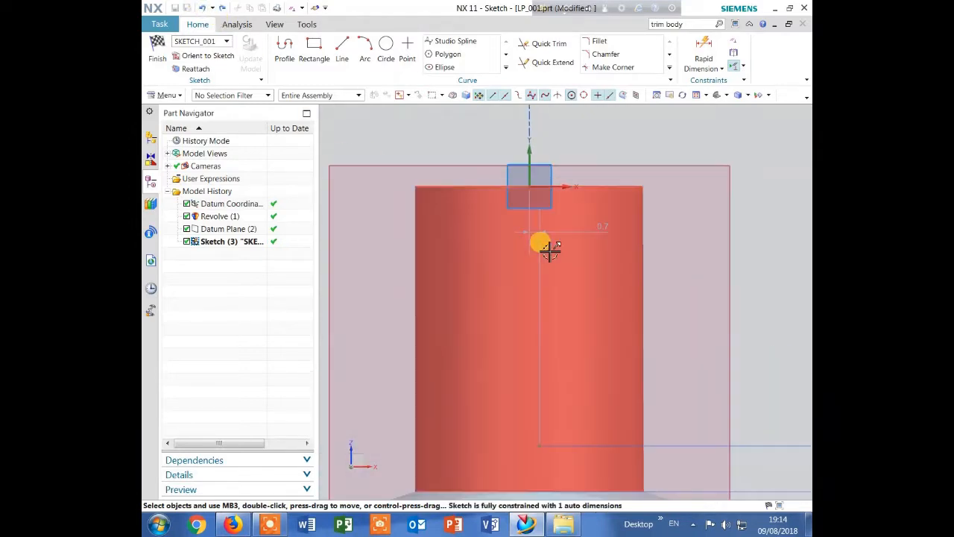
scroll(550, 252, "down", 2)
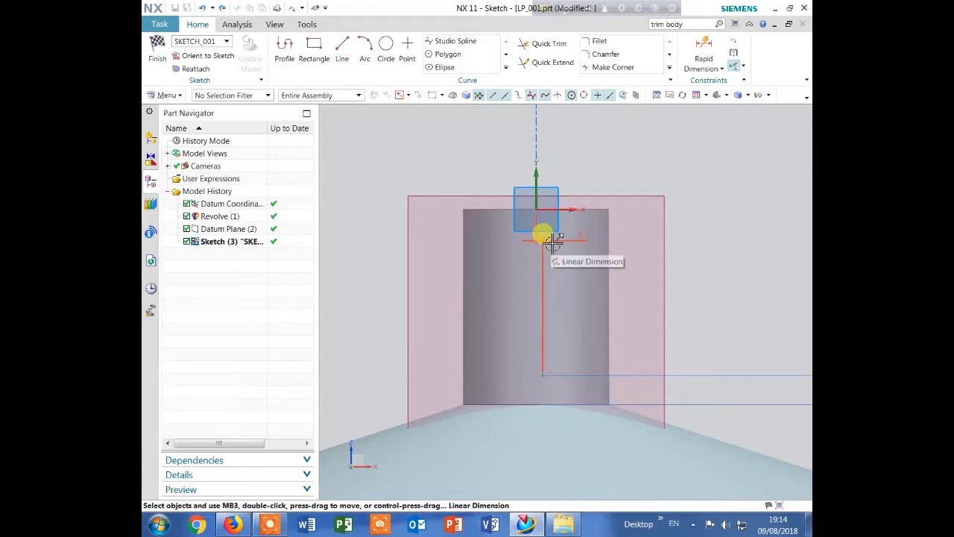
left_click(551, 241)
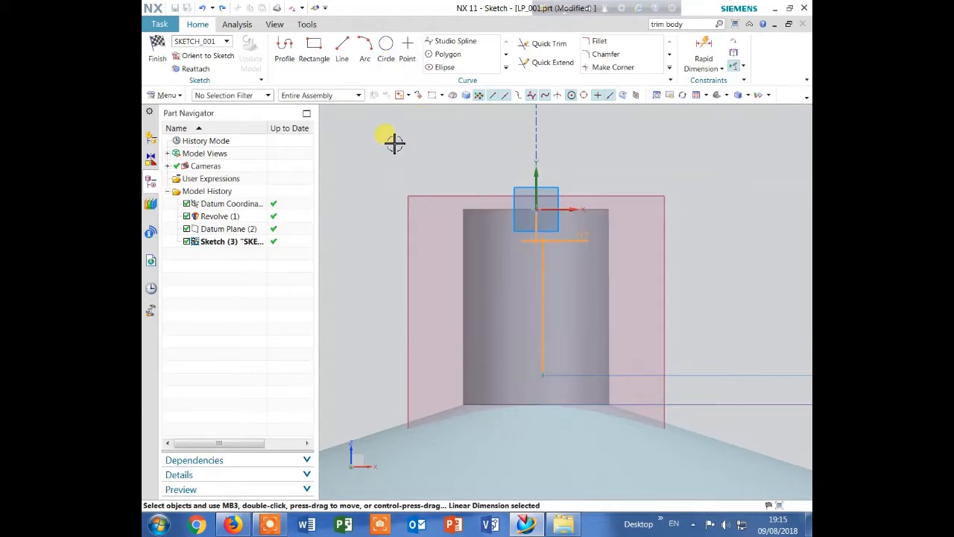
key("c")
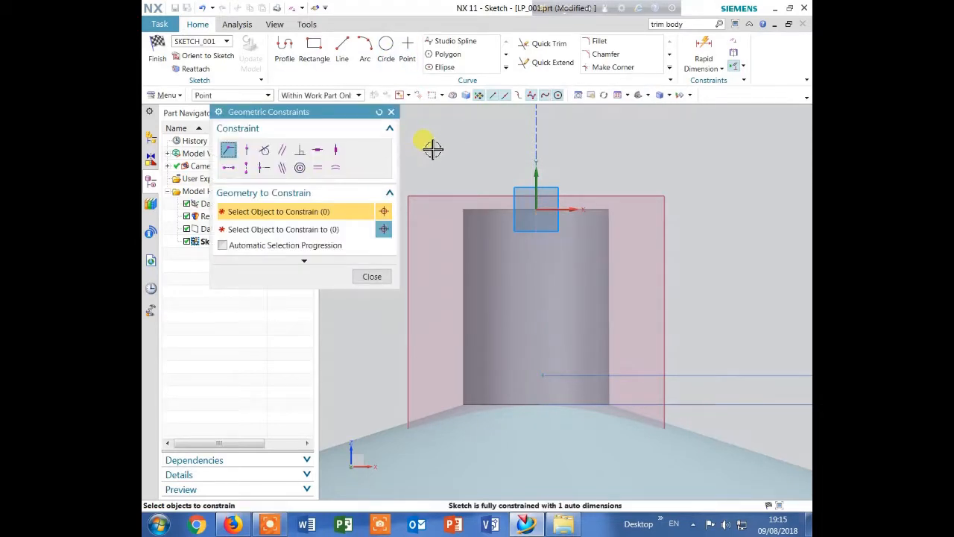
left_click(246, 152)
left_click(246, 152)
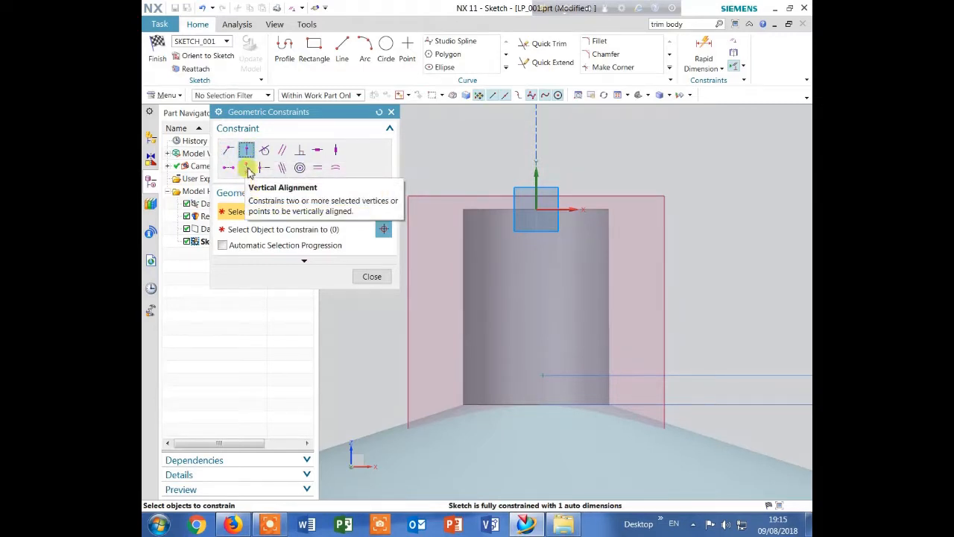
left_click(246, 167)
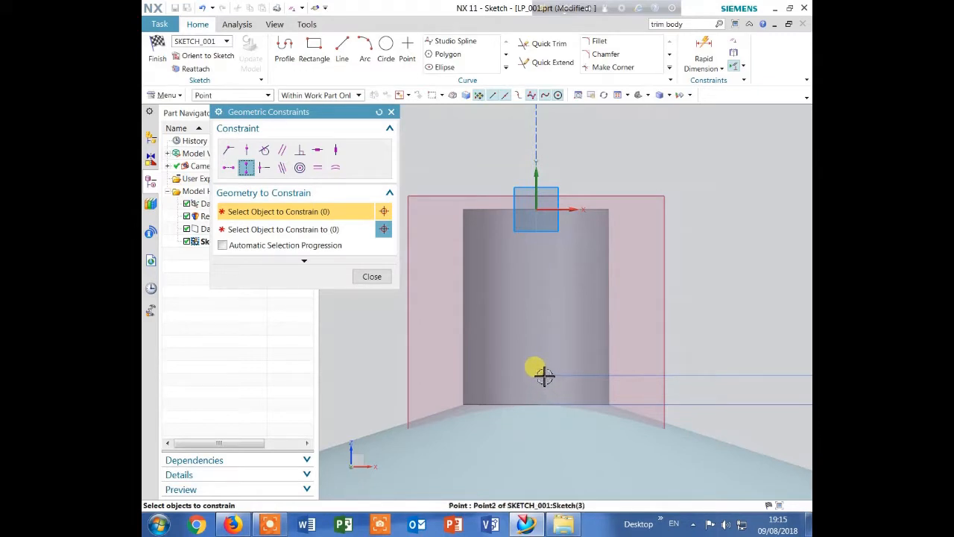
left_click(544, 374)
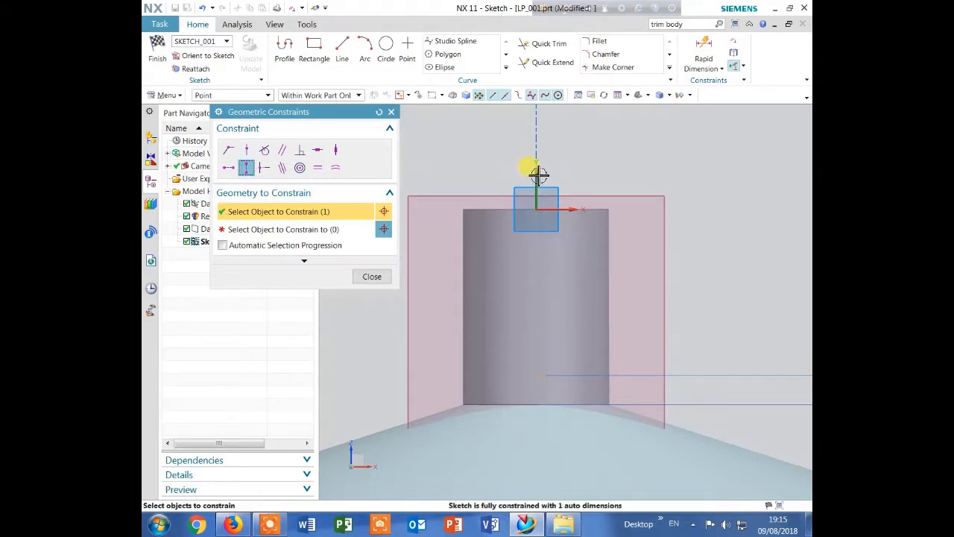
left_click(322, 228)
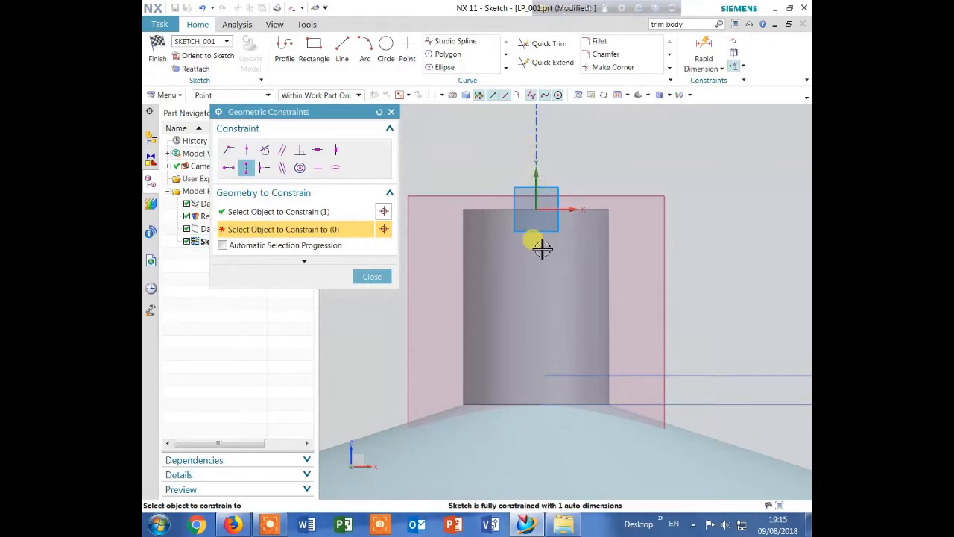
left_click(536, 404)
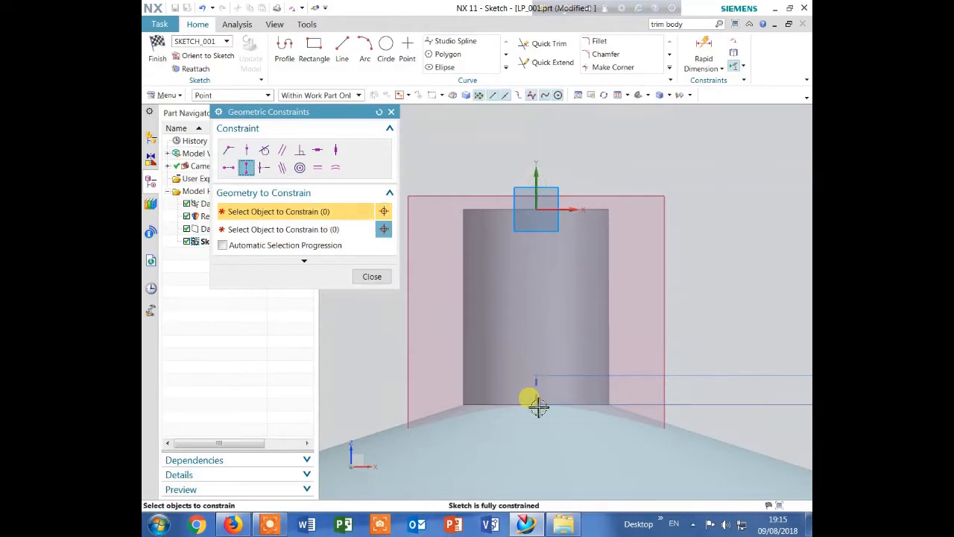
left_click(363, 278)
scroll(515, 175, "down", 2)
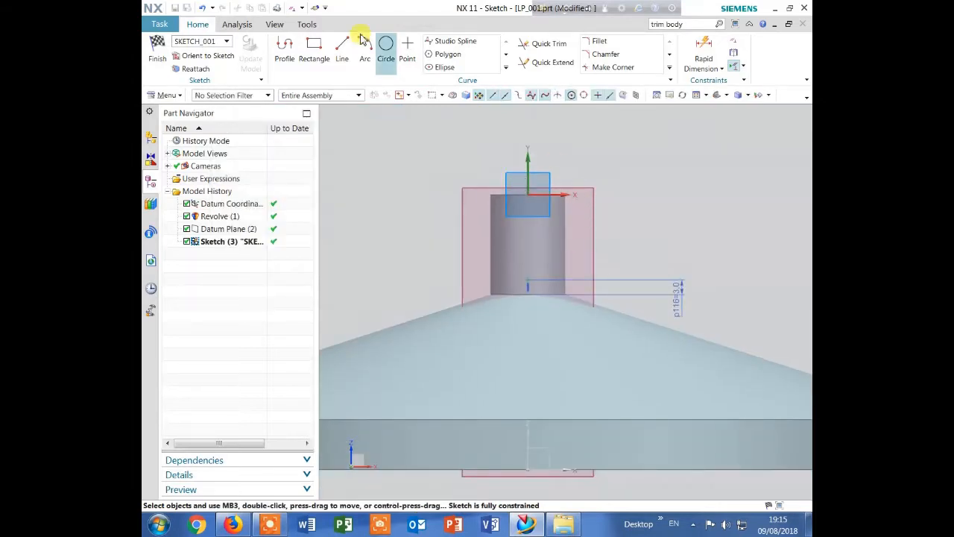
left_click(158, 50)
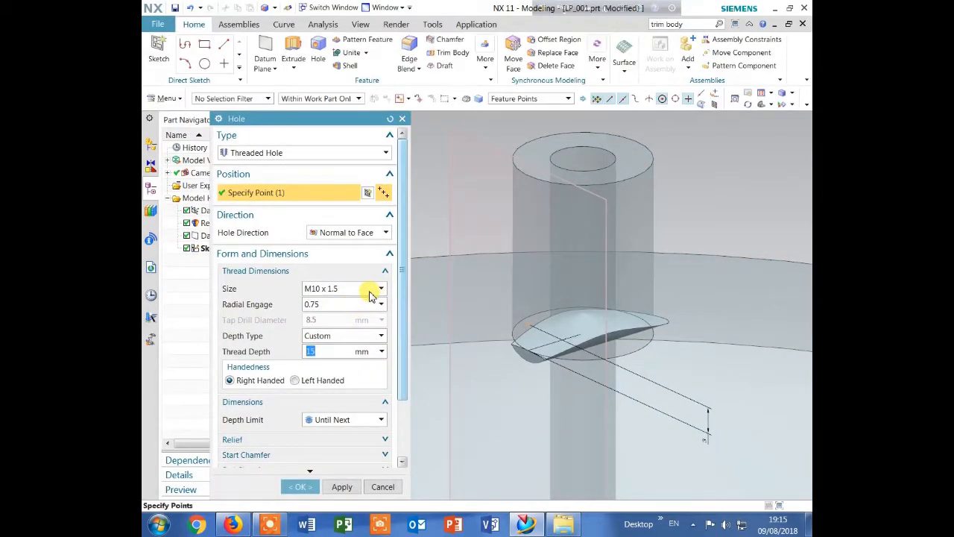
Set the threaded hole's size to M4.5 x 0.7 and create it in the boss wall
left_click(379, 290)
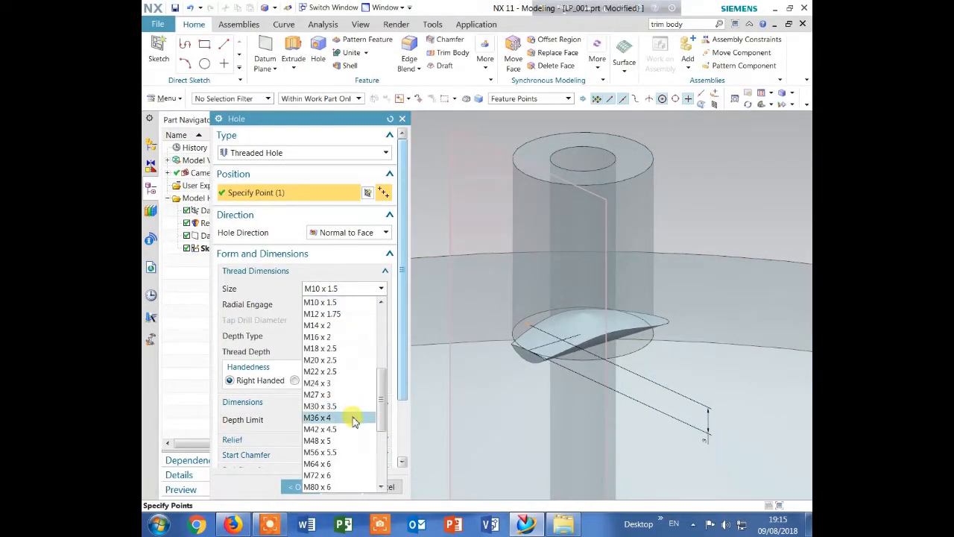
left_click_drag(381, 391, 380, 375)
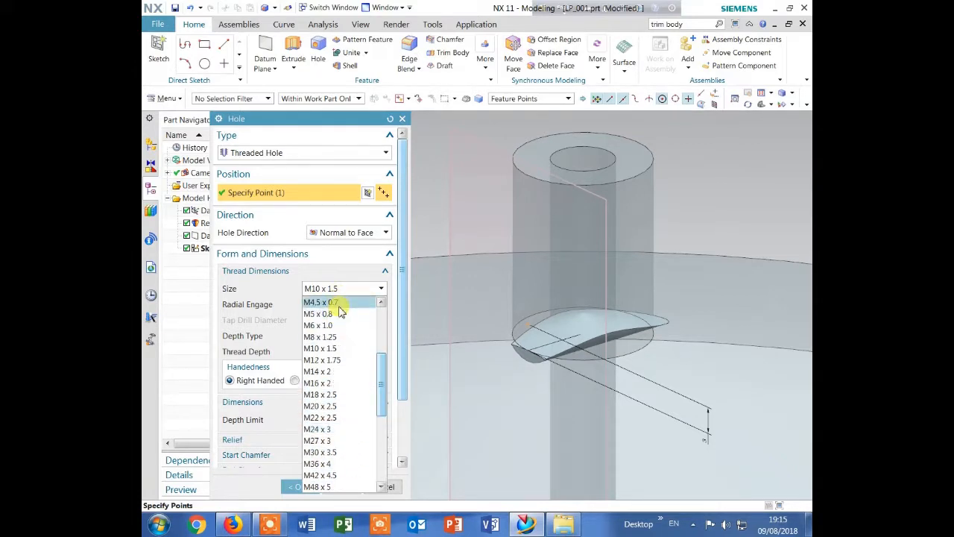
left_click(344, 302)
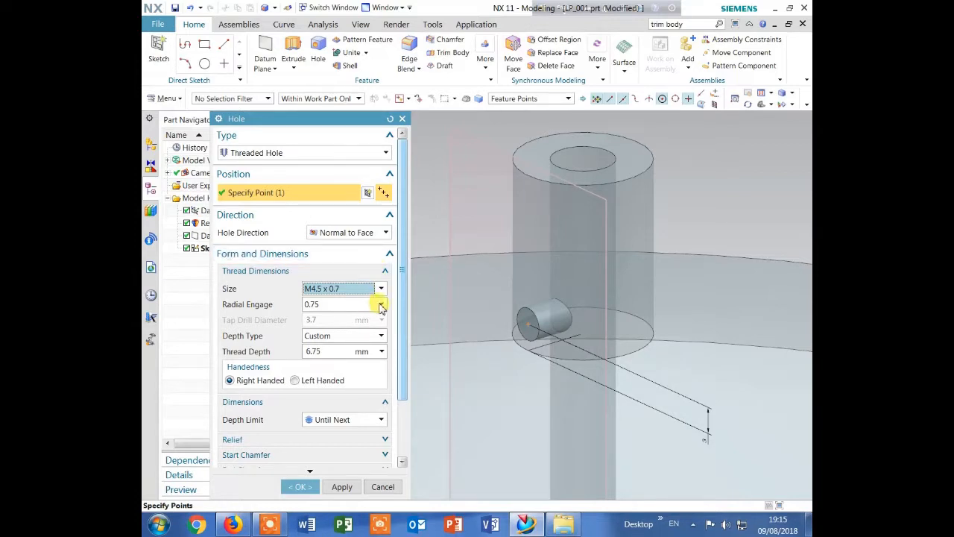
left_click(381, 338)
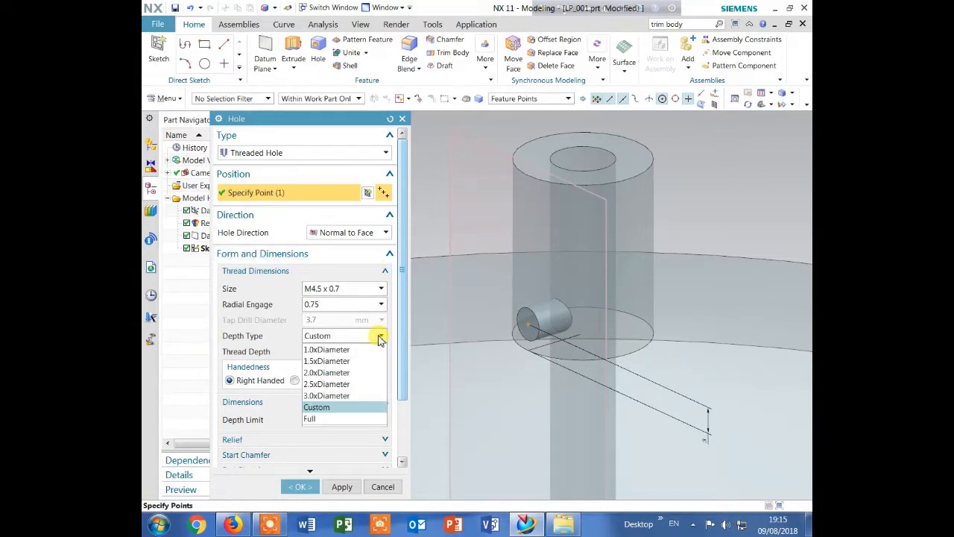
left_click(381, 339)
middle_click_drag(677, 141, 666, 170)
middle_click(424, 248)
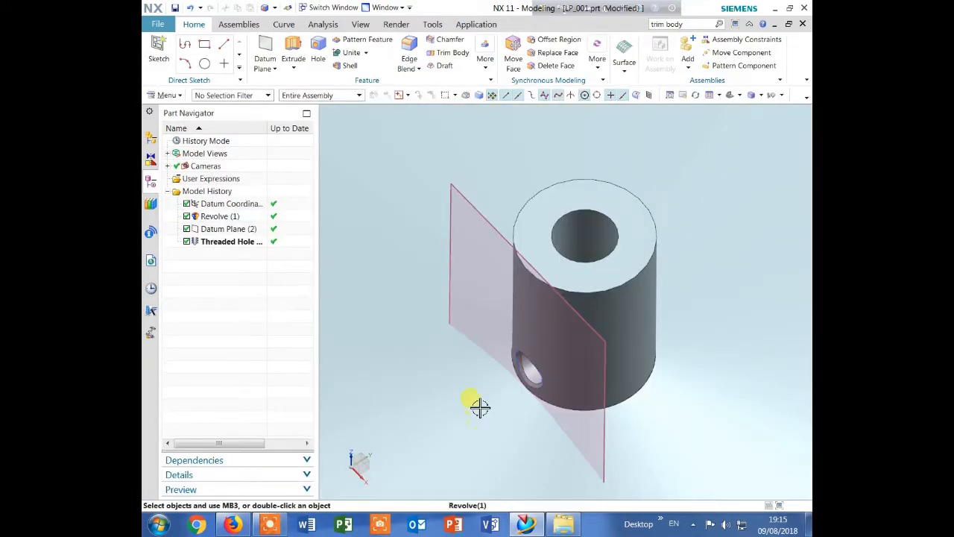
Reopen the threaded hole and review its thread dimensions, depth limit and Boolean settings
double_click(235, 240)
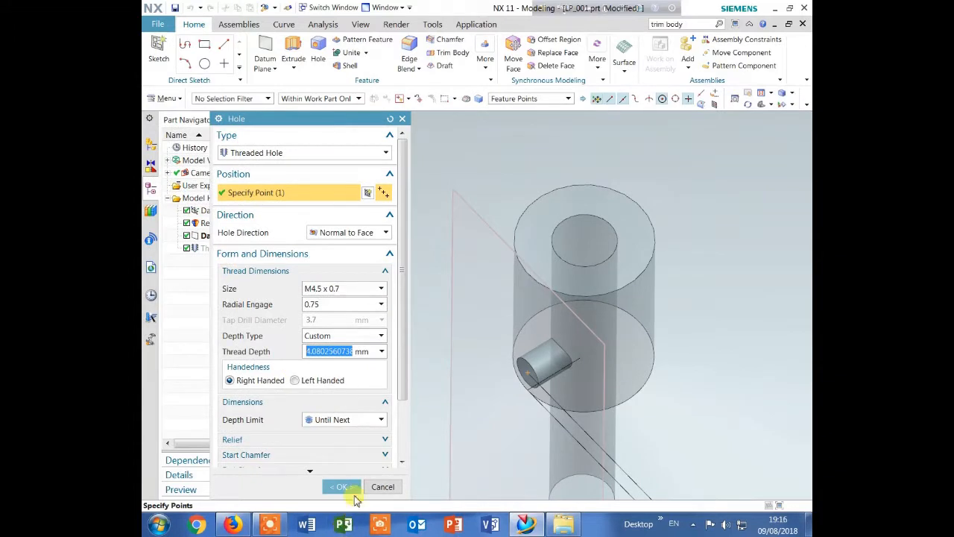
left_click_drag(406, 398, 408, 454)
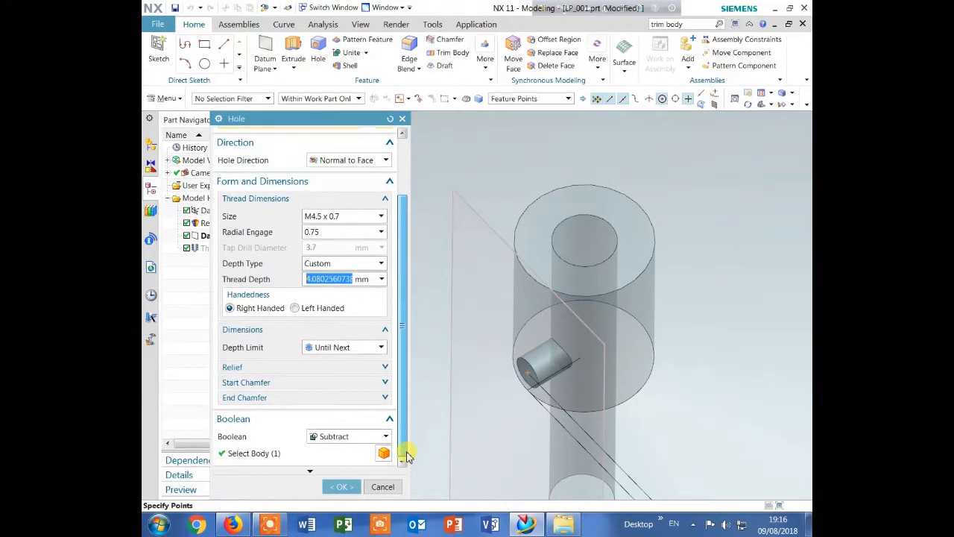
left_click(340, 488)
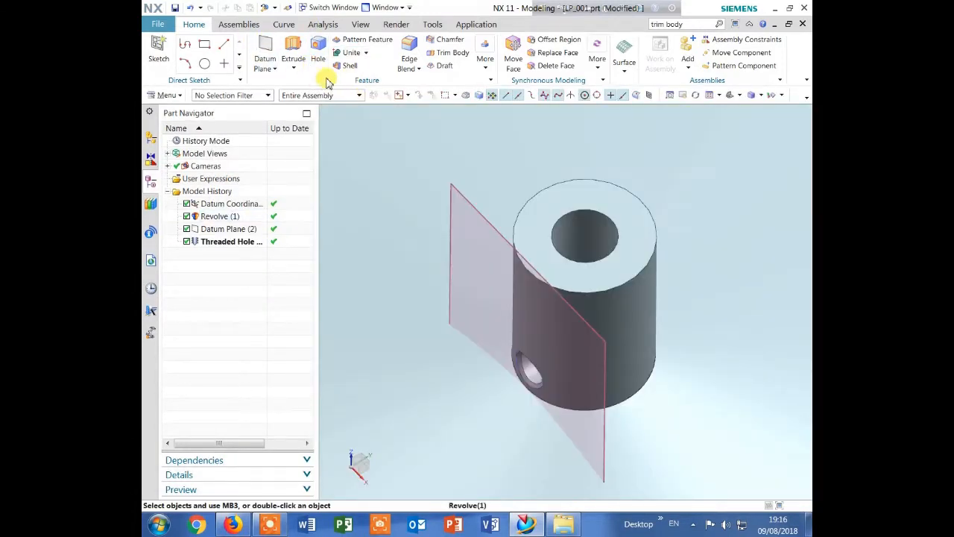
Hide the datum plane tangent to the boss
key("Home")
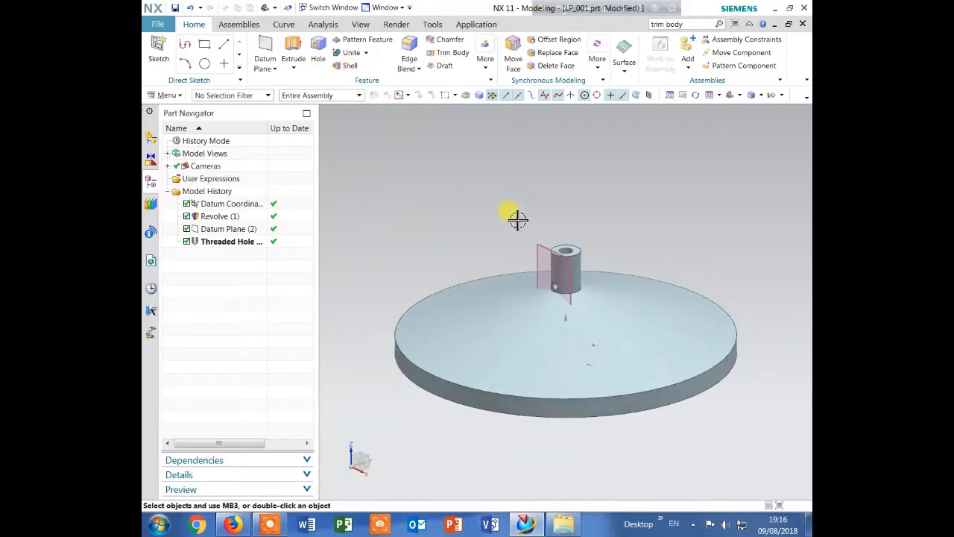
right_click(543, 244)
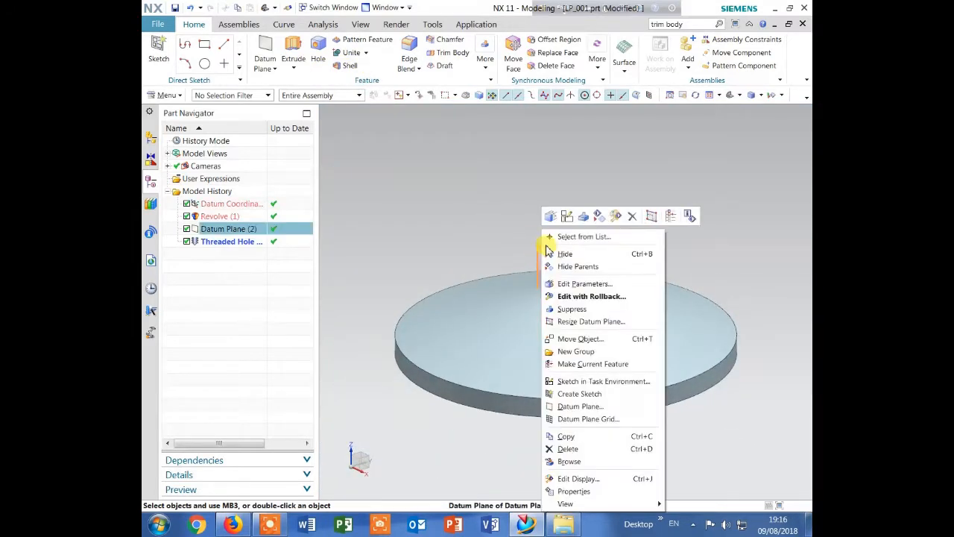
left_click(597, 218)
scroll(551, 274, "down", 5)
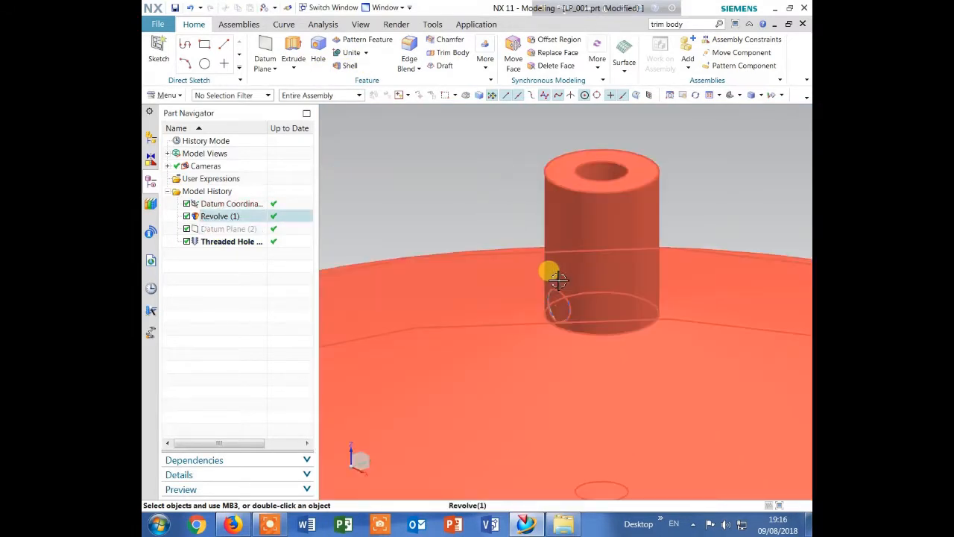
scroll(468, 187, "up", 5)
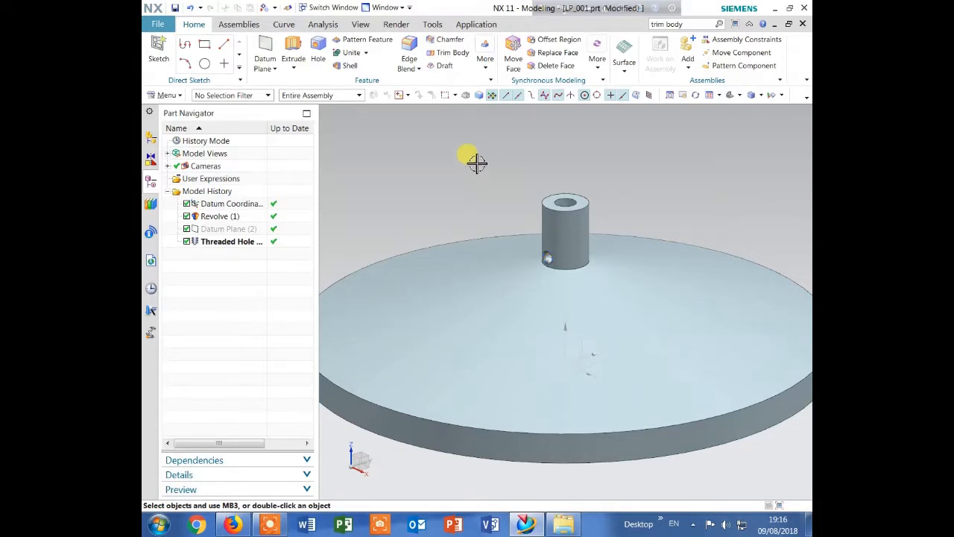
scroll(477, 151, "up", 1)
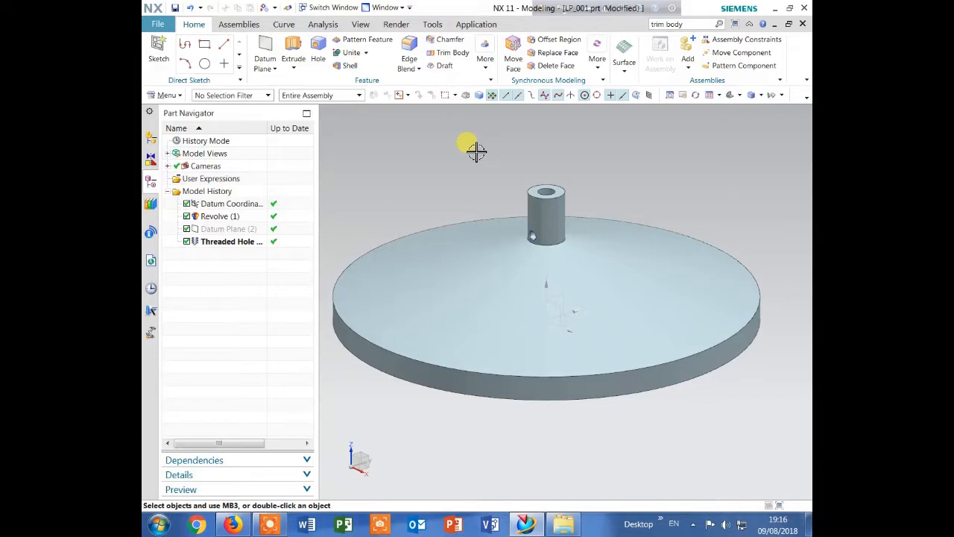
Apply an Edge Blend with a 3 mm radius to the disc's upper outer edge
left_click(409, 51)
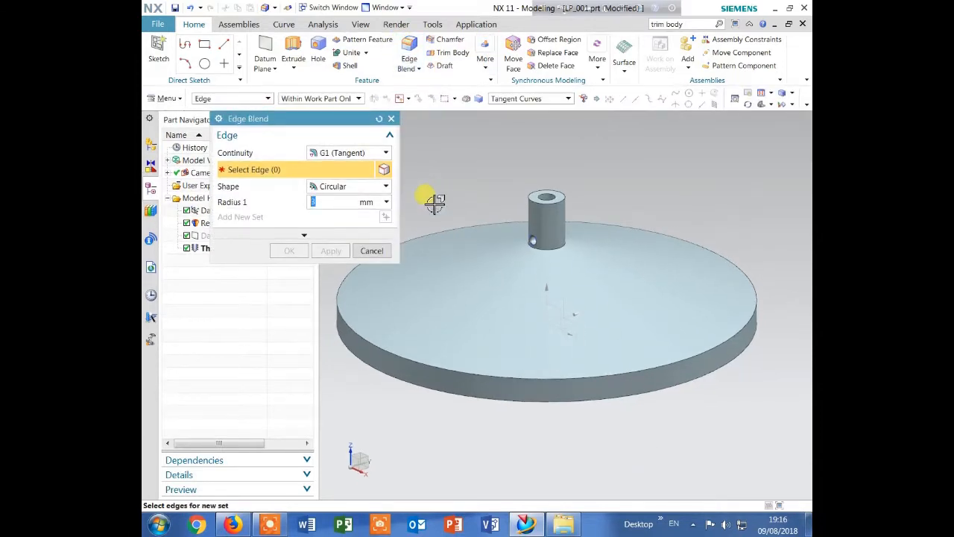
left_click(590, 371)
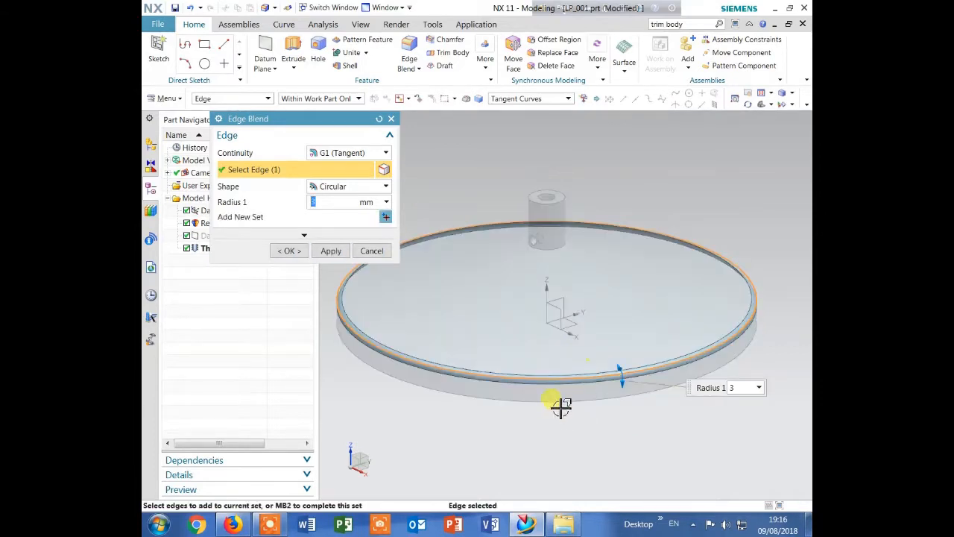
left_click(292, 252)
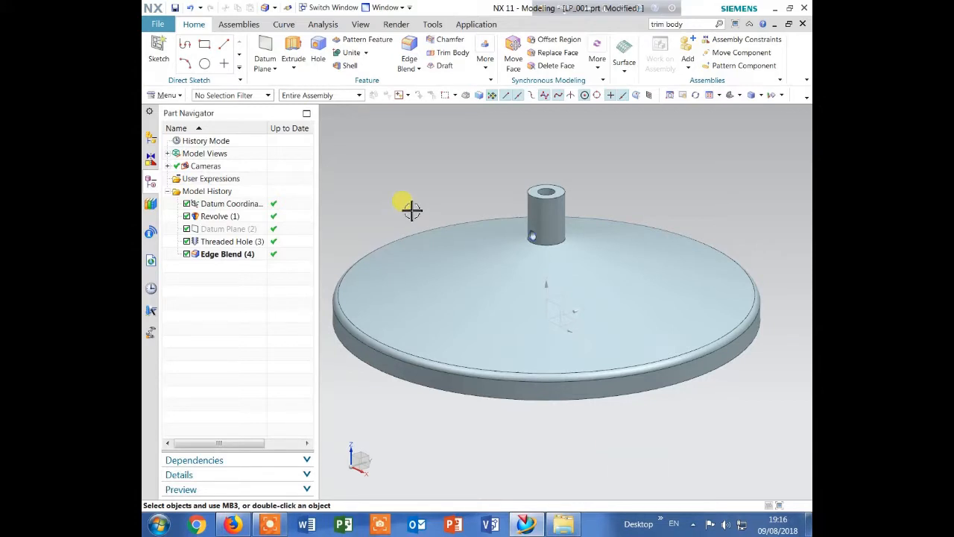
Edit the disc's edge blend, trying a radius of 5 mm and finally setting it to 7 mm
double_click(240, 254)
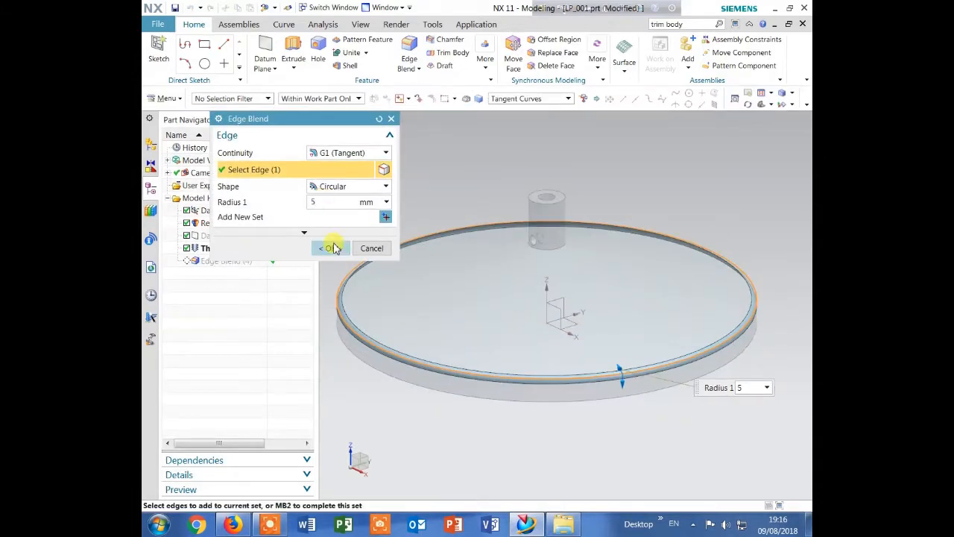
left_click(333, 250)
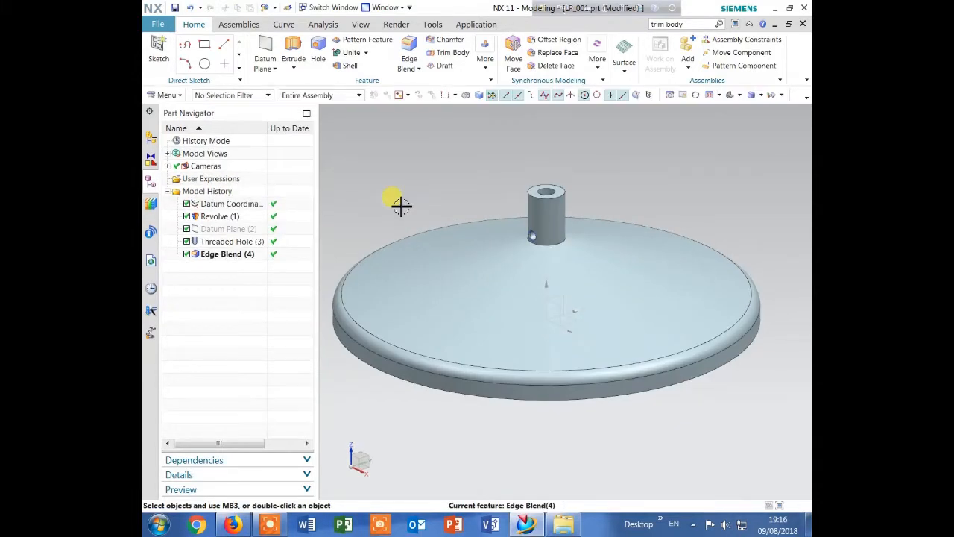
double_click(246, 256)
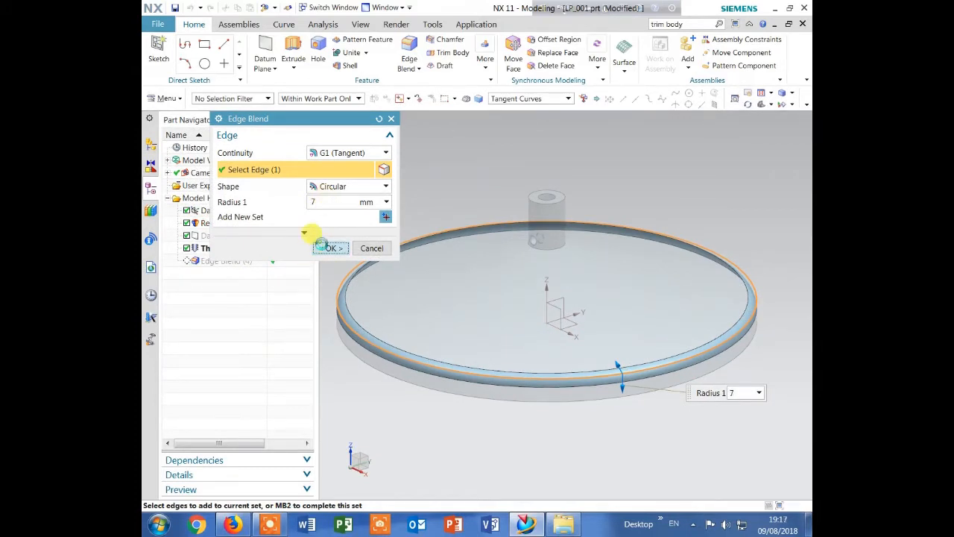
left_click(322, 247)
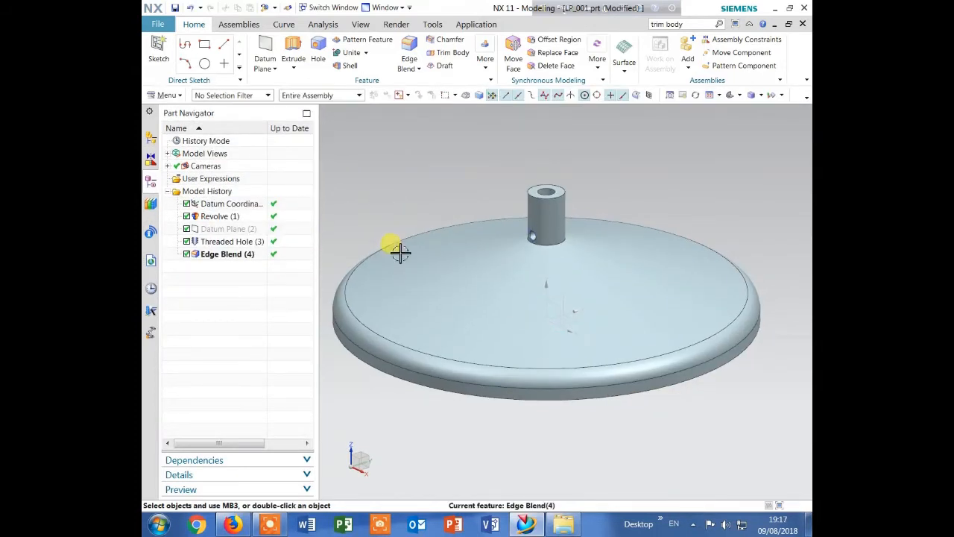